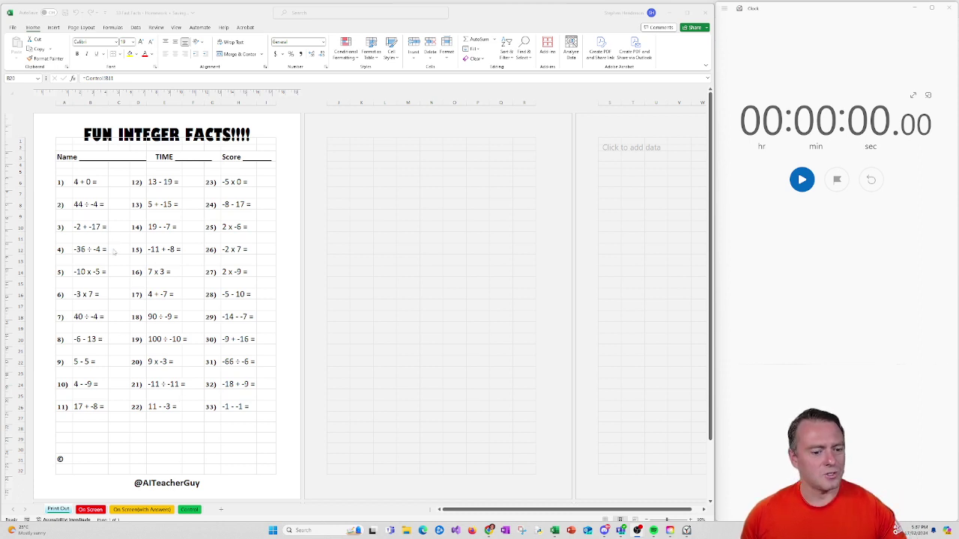
# Step: Show the On Screen(with Answers) sheet and widen the window to reveal column I
pyautogui.click(92, 510)
pyautogui.click(92, 511)
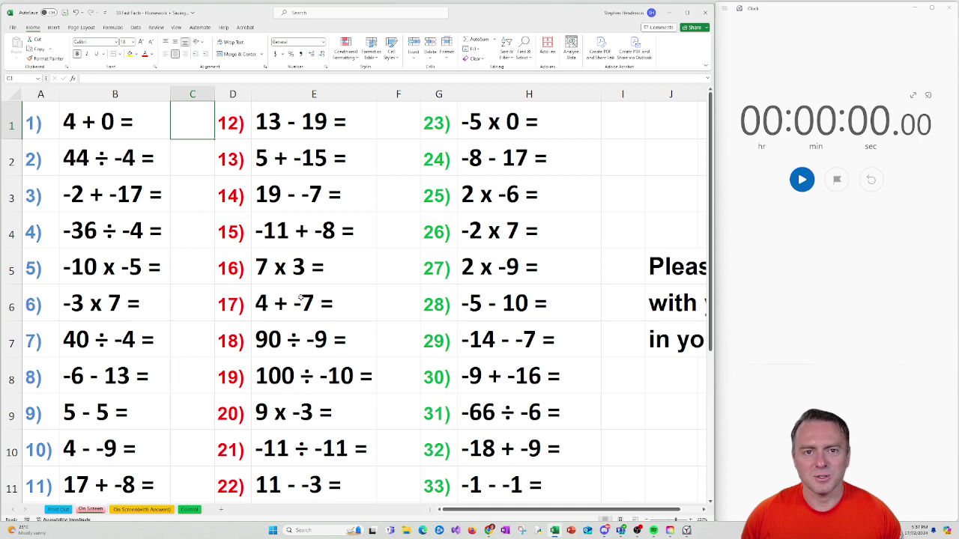
pyautogui.click(157, 512)
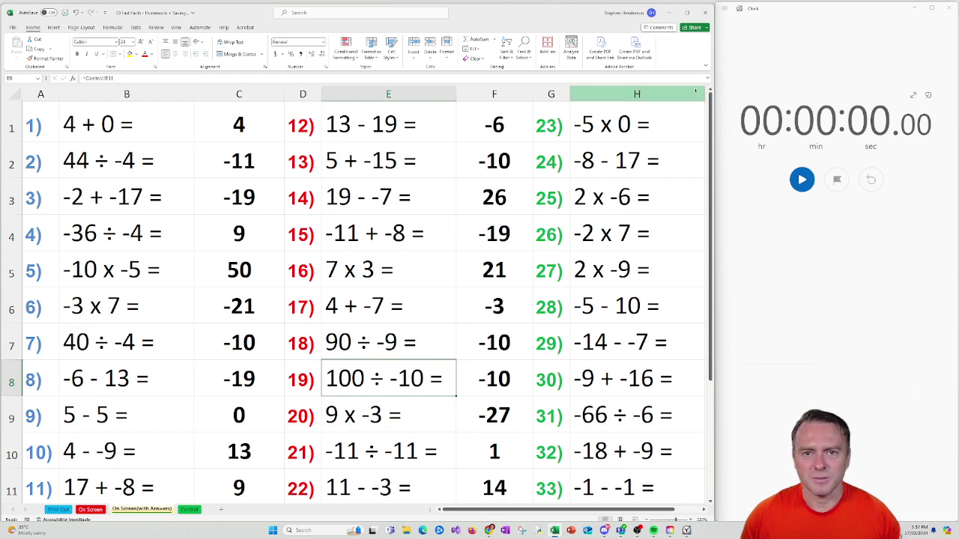
pyautogui.moveTo(715, 114)
pyautogui.mouseDown()
pyautogui.moveTo(793, 118)
pyautogui.moveTo(712, 124)
pyautogui.mouseUp()
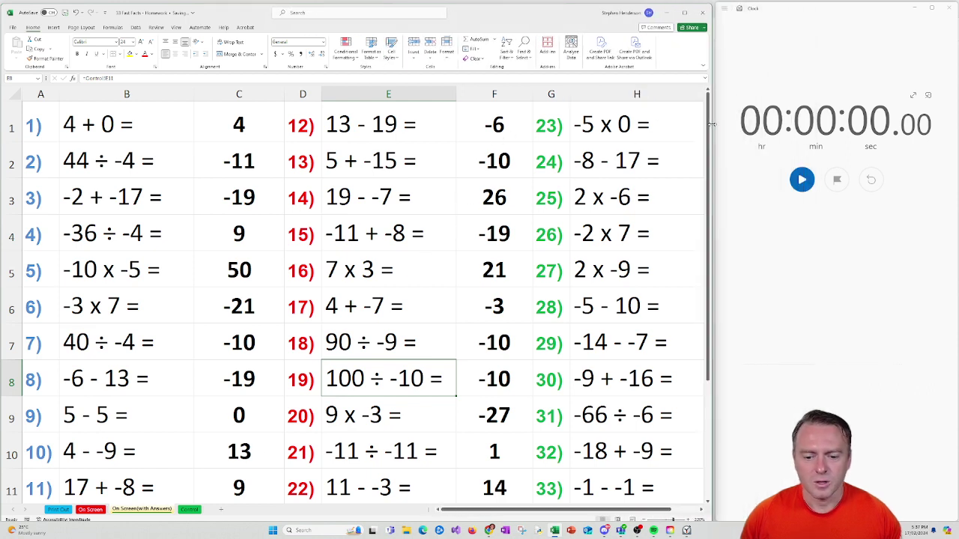
# Step: Regenerate the 33-question set ten times on the Control sheet, then check it on Print Out
pyautogui.click(189, 510)
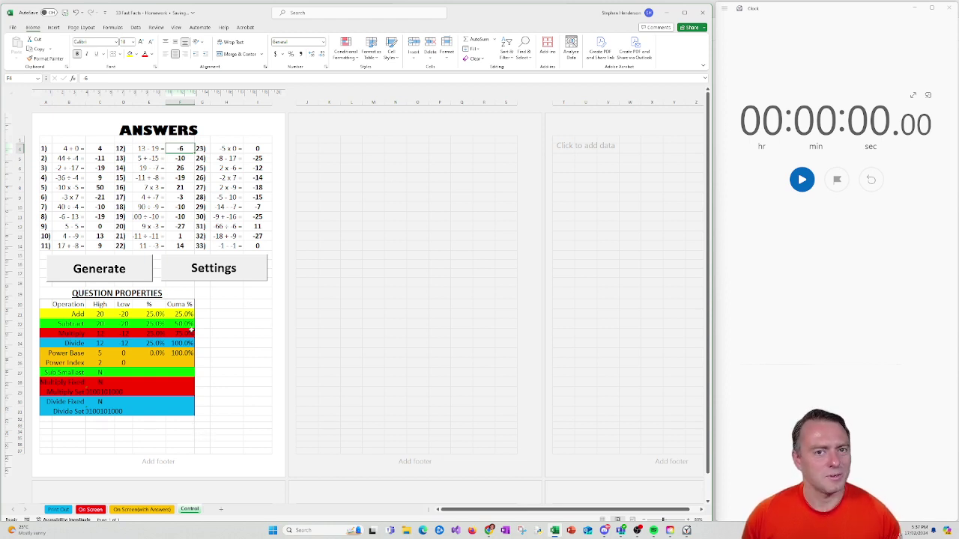
pyautogui.click(128, 272)
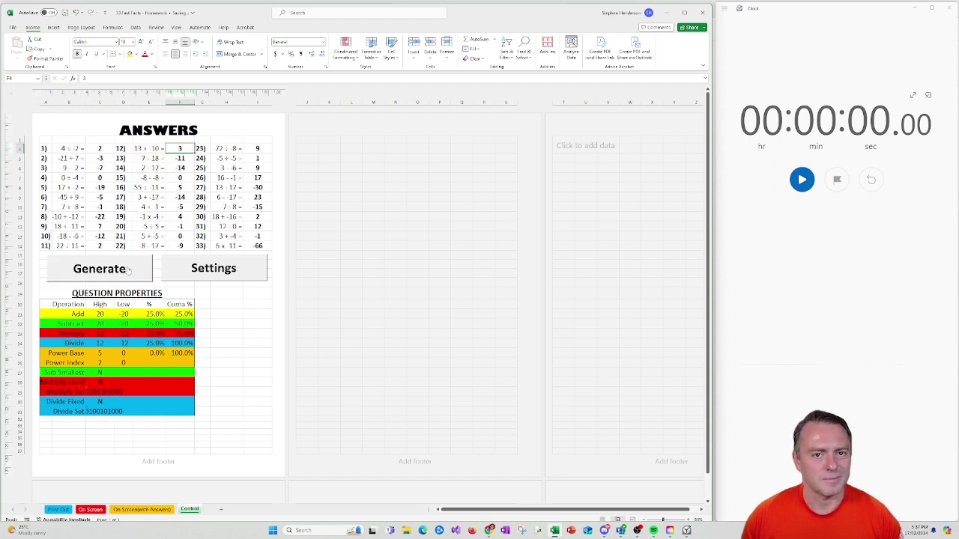
pyautogui.click(129, 270)
pyautogui.click(127, 267)
pyautogui.click(126, 268)
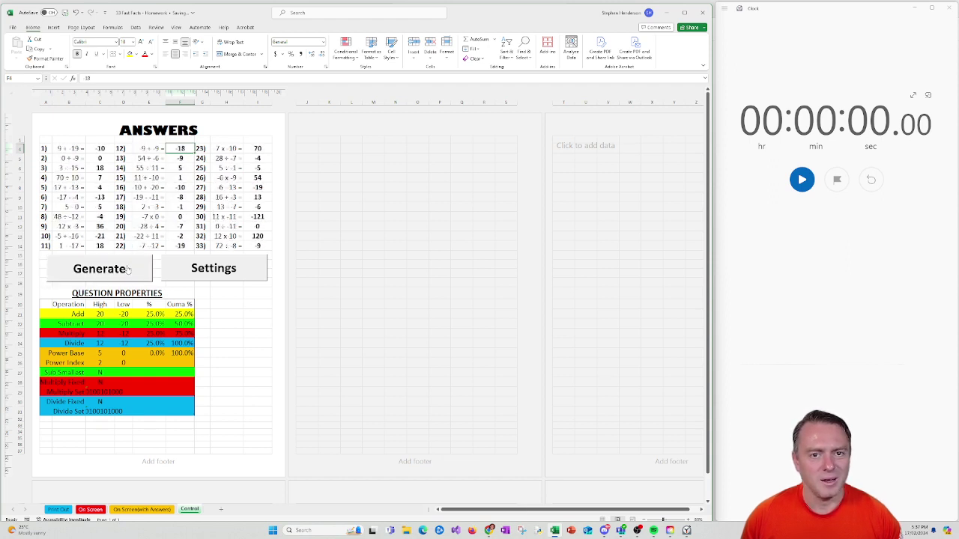
pyautogui.click(127, 268)
pyautogui.click(127, 268)
pyautogui.click(126, 268)
pyautogui.click(127, 268)
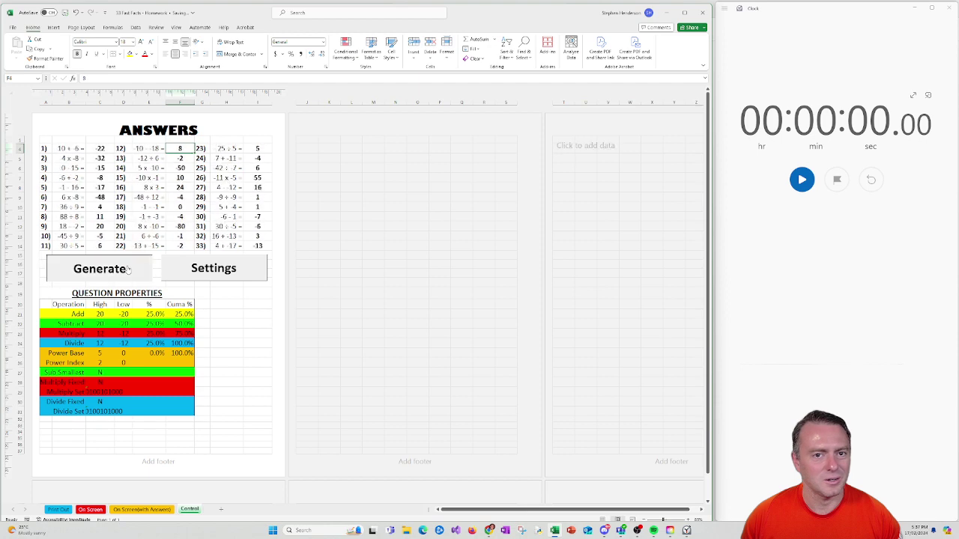
pyautogui.click(127, 267)
pyautogui.click(127, 267)
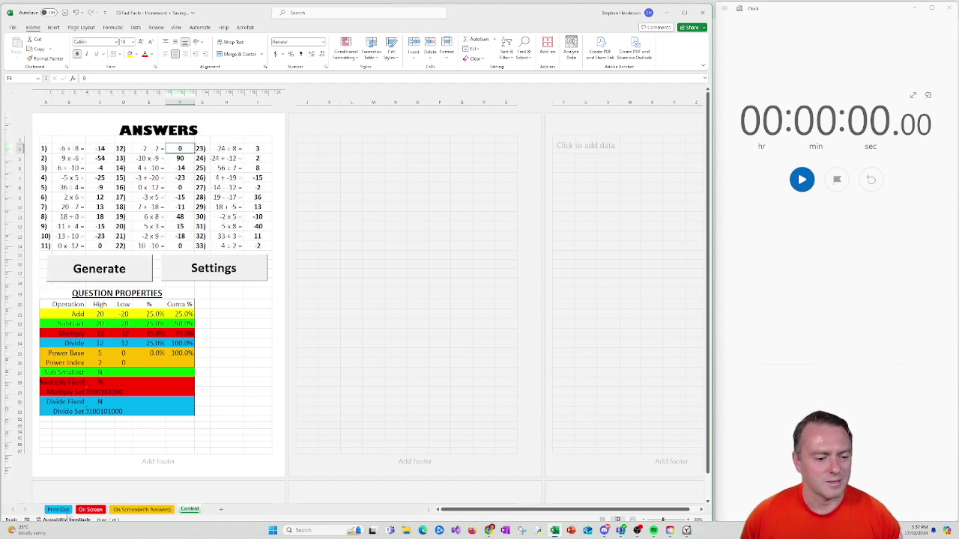
pyautogui.click(61, 510)
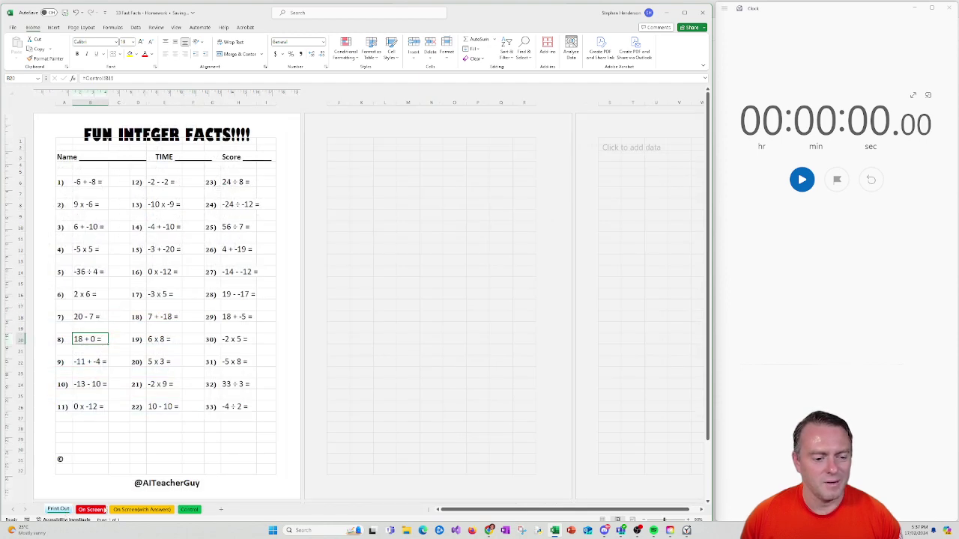
pyautogui.click(189, 510)
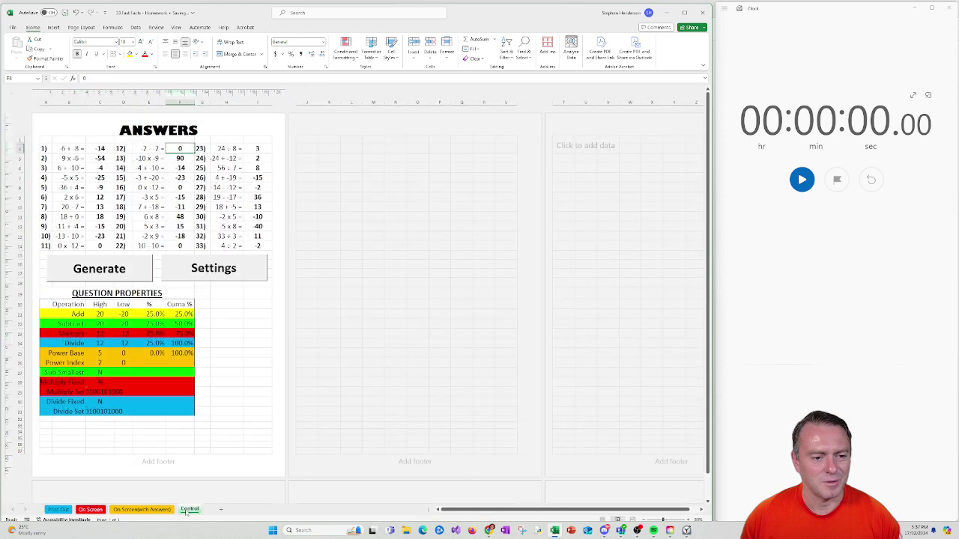
# Step: Set the question mix to Addition 0%, Subtraction 0%, Multiply 50% and Divide 50%
pyautogui.click(232, 275)
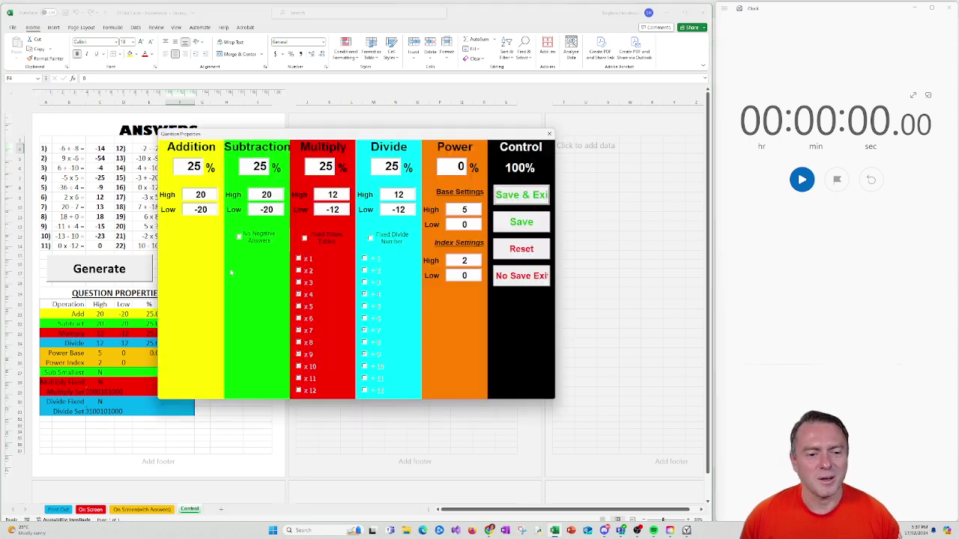
pyautogui.doubleClick(196, 166)
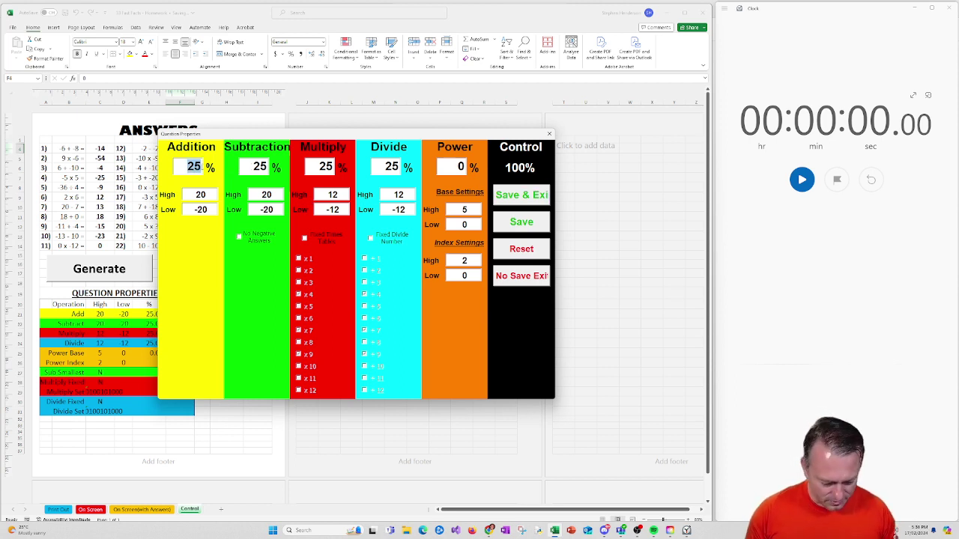
pyautogui.write('0')
pyautogui.press('Tab')
pyautogui.write('0')
pyautogui.press('Tab')
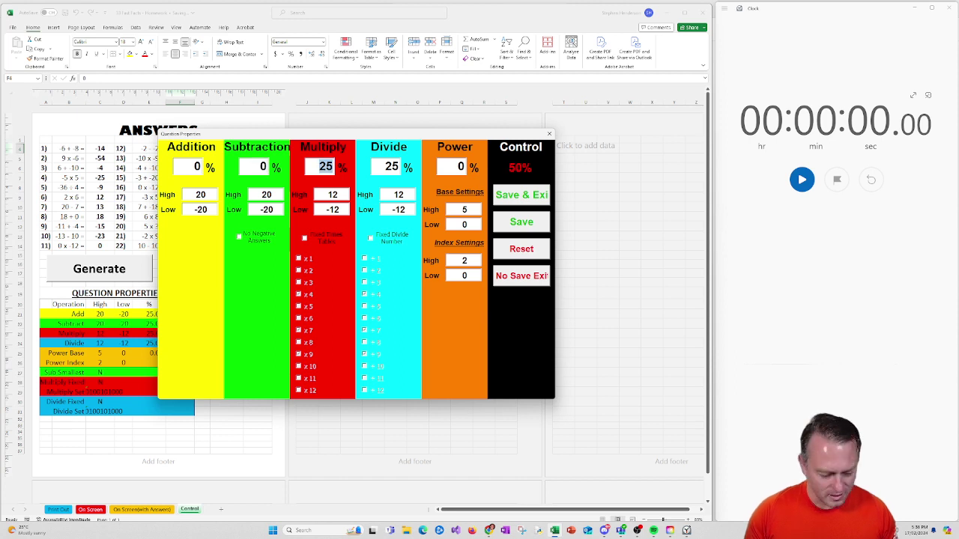
pyautogui.write('50')
pyautogui.press('Tab')
pyautogui.write('50')
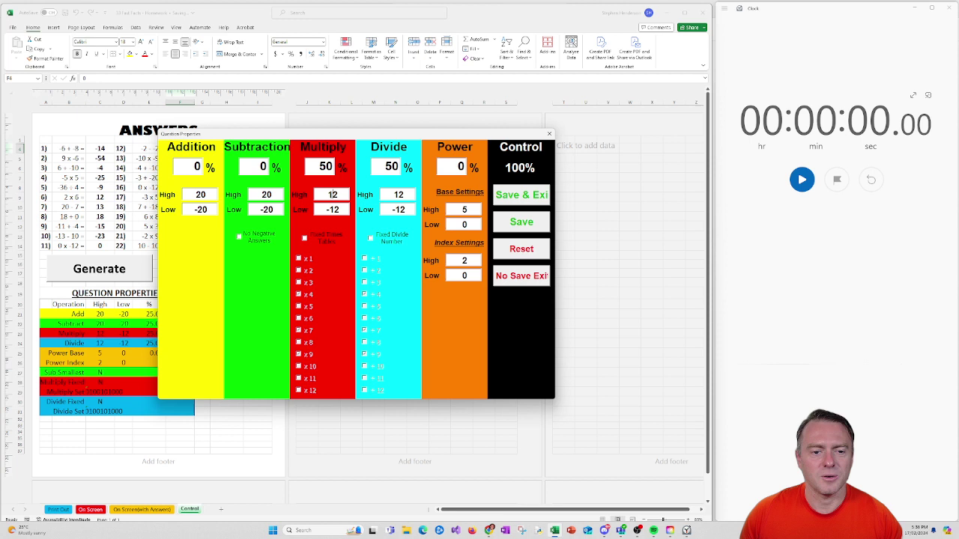
# Step: Set the Multiply and Divide number ranges to high 4 and low -4
pyautogui.doubleClick(332, 194)
pyautogui.write('4')
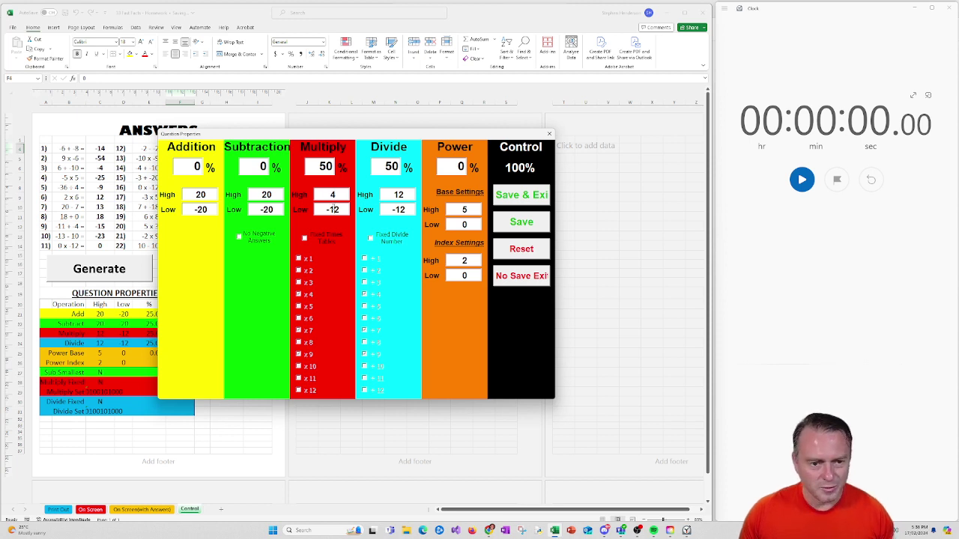
pyautogui.doubleClick(334, 210)
pyautogui.write('4')
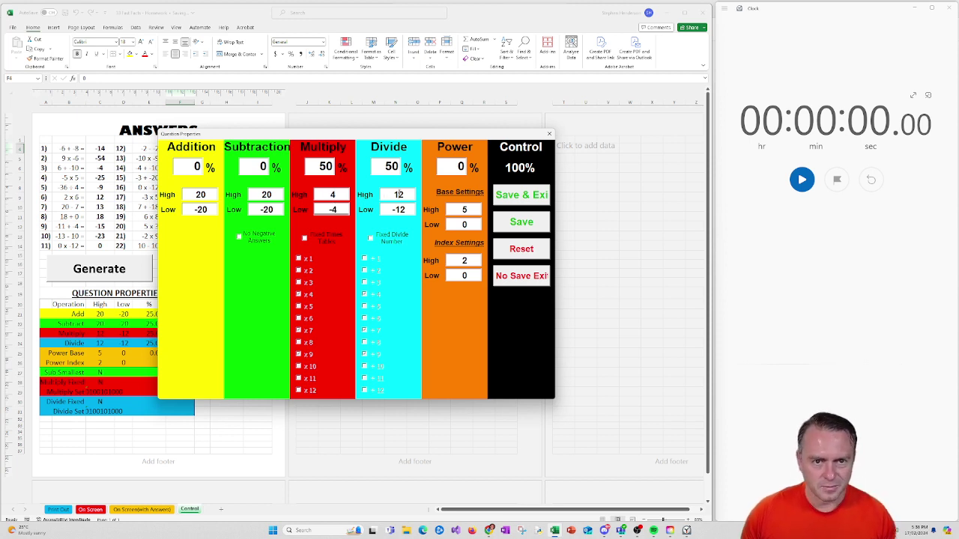
pyautogui.doubleClick(398, 195)
pyautogui.write('4')
pyautogui.doubleClick(403, 210)
# Step: Finish the Divide low limit of -4, save the settings, and regenerate the questions three times
pyautogui.write('4')
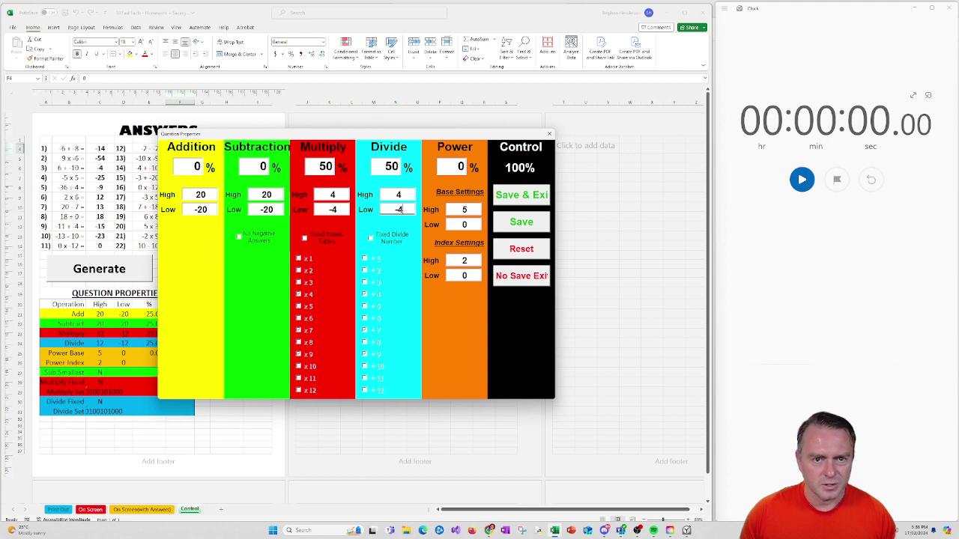
pyautogui.click(513, 196)
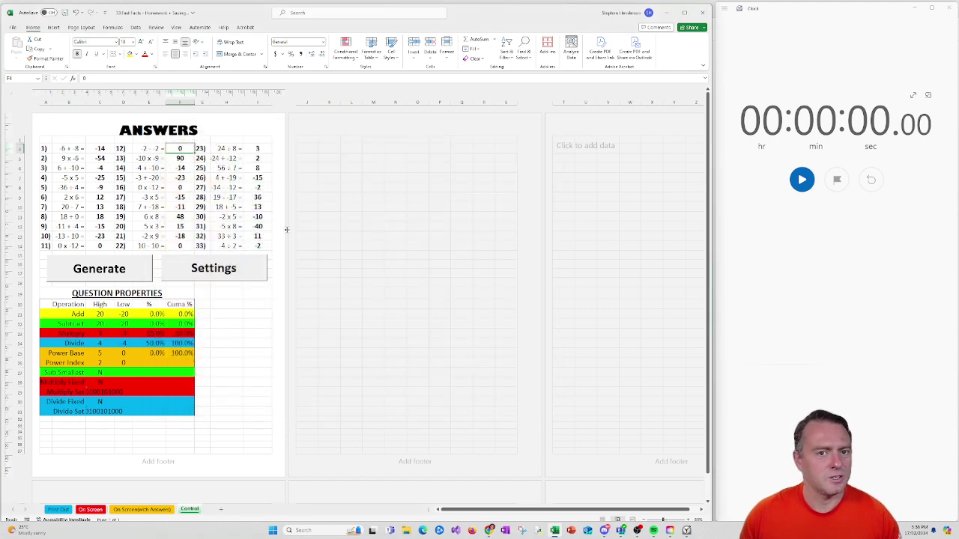
pyautogui.click(134, 271)
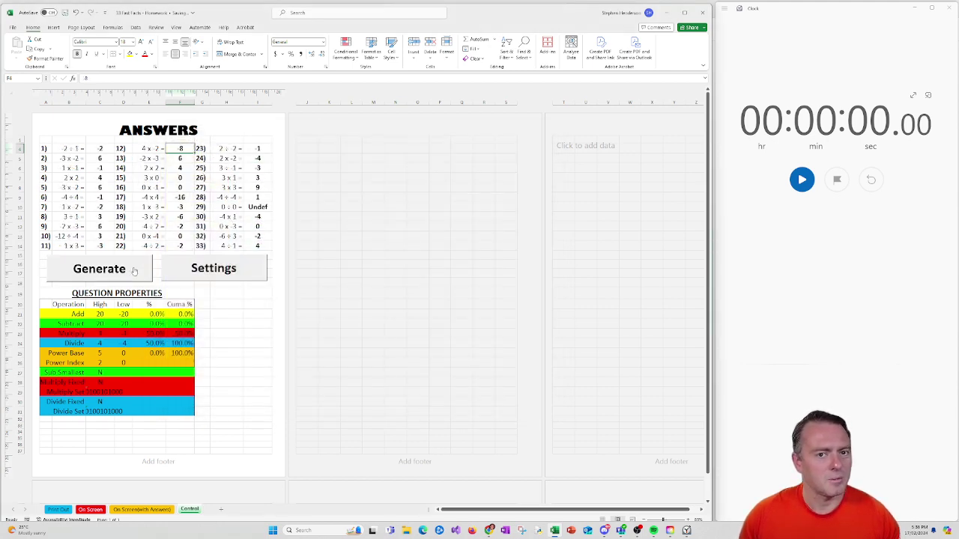
pyautogui.click(134, 271)
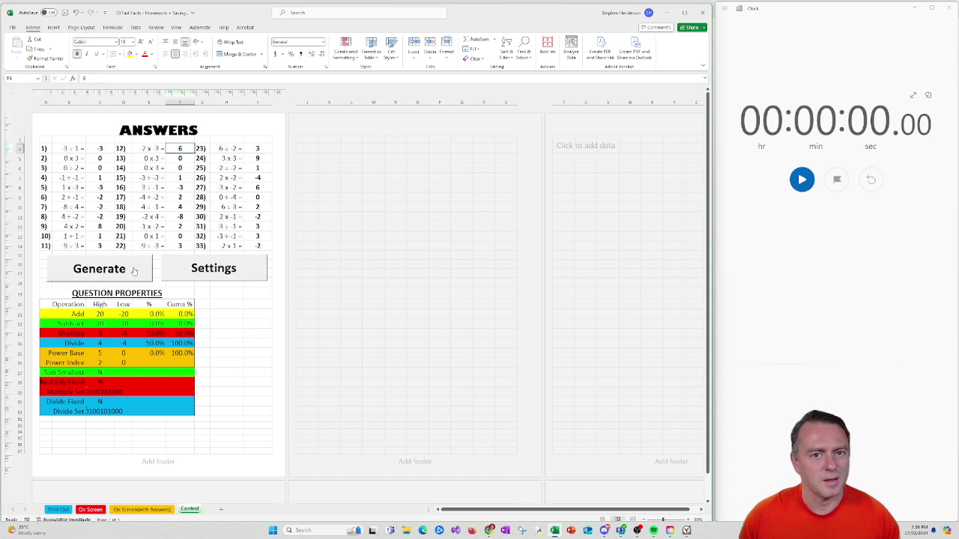
pyautogui.click(134, 271)
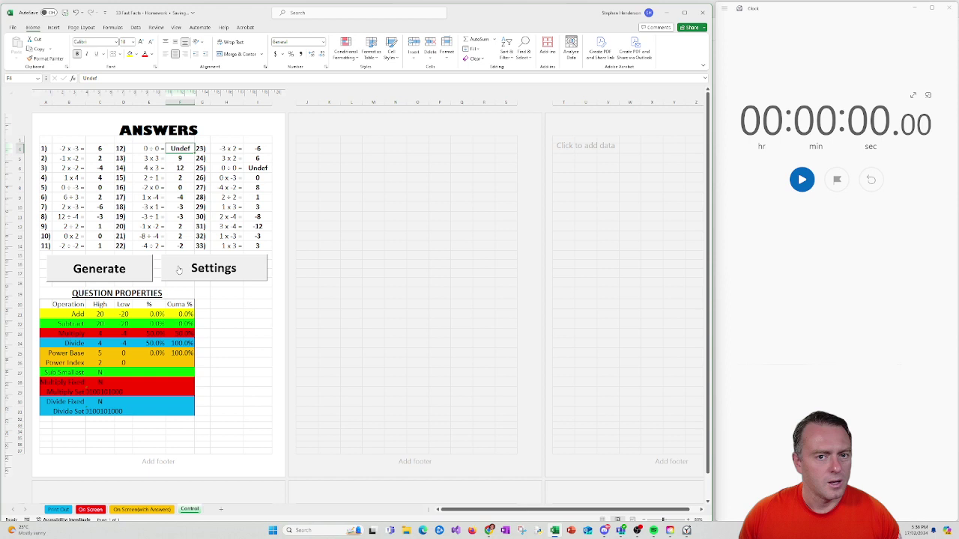
# Step: Restrict multiply and divide to fixed tables, deselecting 4 so only 7 is used, and save
pyautogui.click(213, 269)
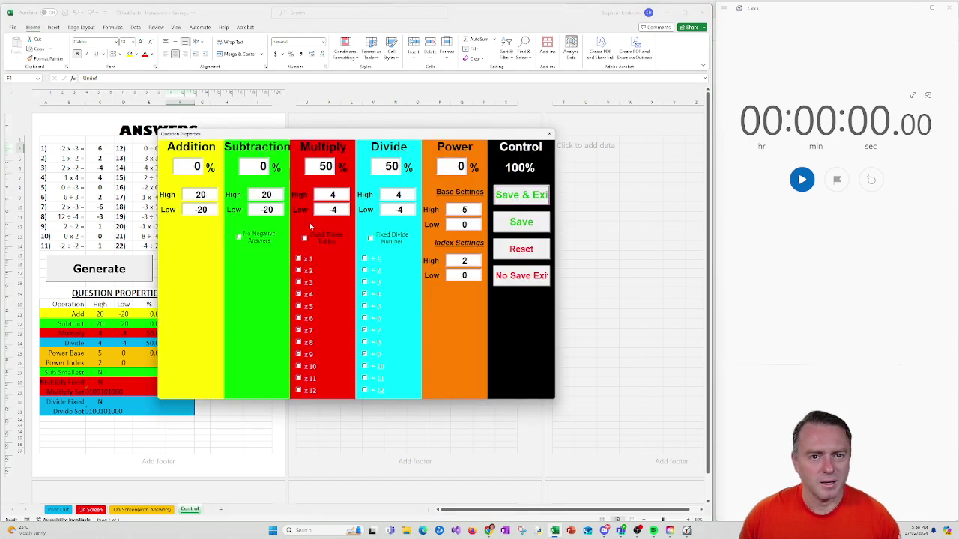
pyautogui.click(305, 238)
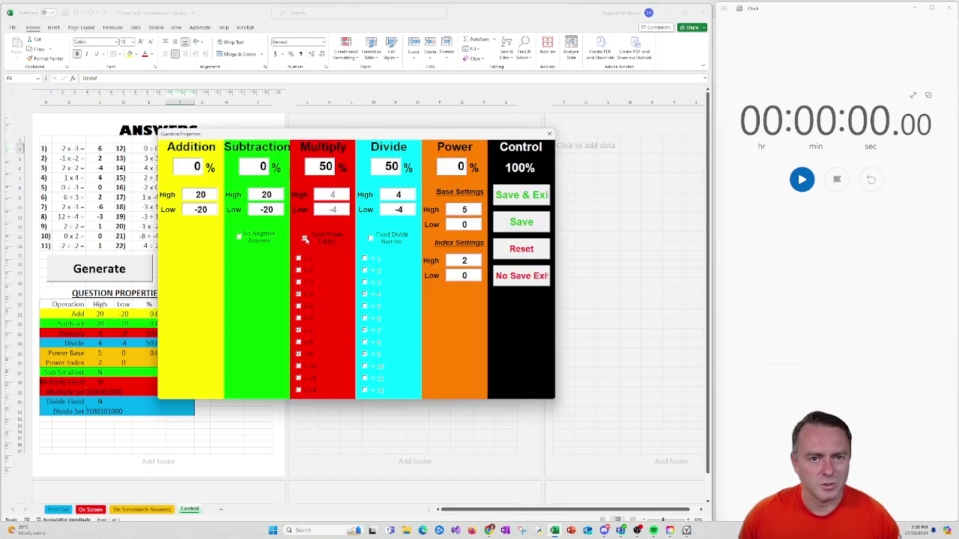
pyautogui.click(370, 238)
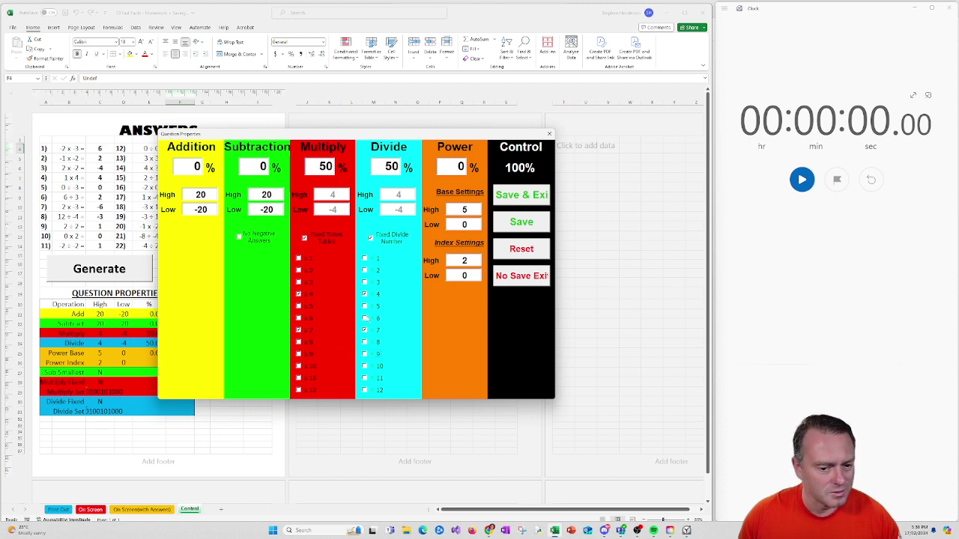
pyautogui.click(364, 294)
pyautogui.click(299, 294)
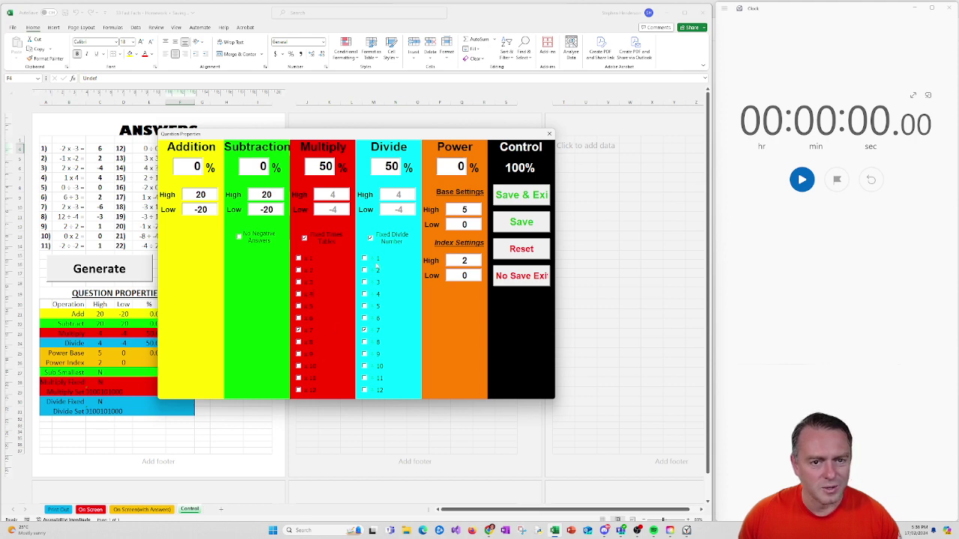
pyautogui.click(506, 194)
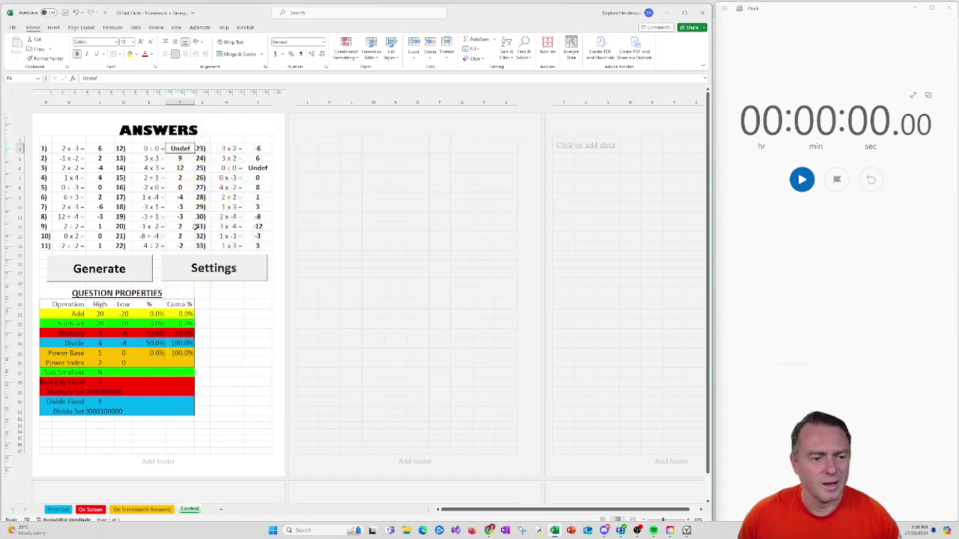
# Step: Generate three new question sets based on the 7 times table
pyautogui.click(125, 271)
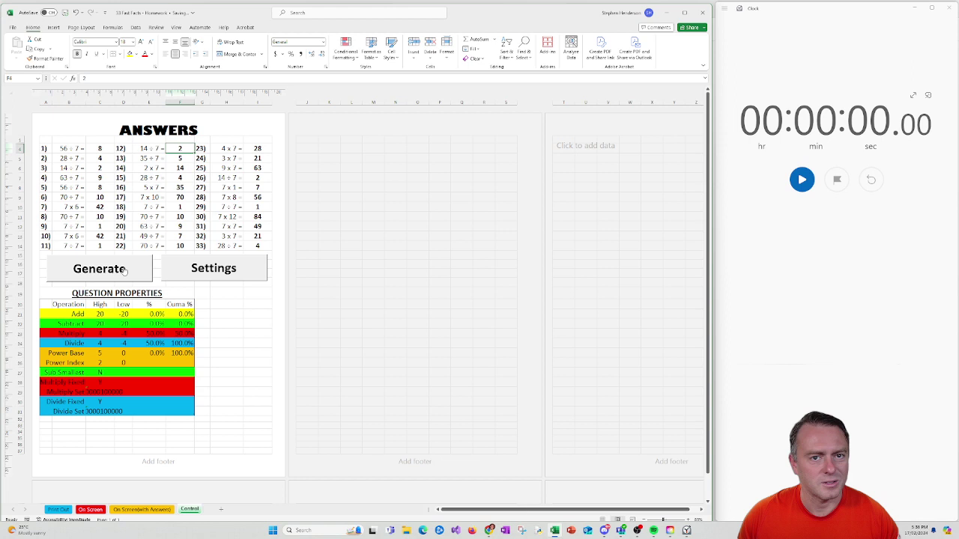
pyautogui.click(124, 271)
pyautogui.click(125, 271)
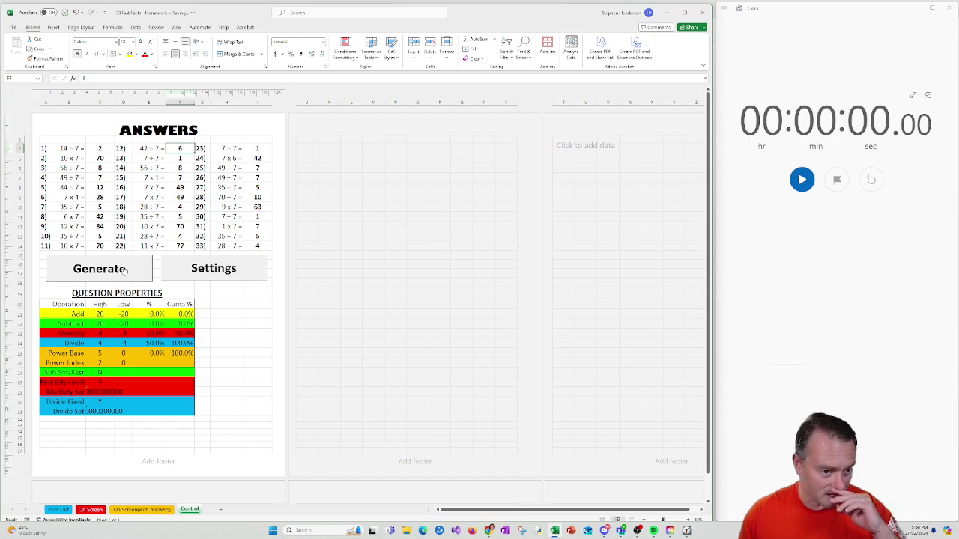
# Step: Give Addition, Subtraction, Multiply and Divide 25% of the questions each
pyautogui.click(197, 269)
pyautogui.doubleClick(193, 168)
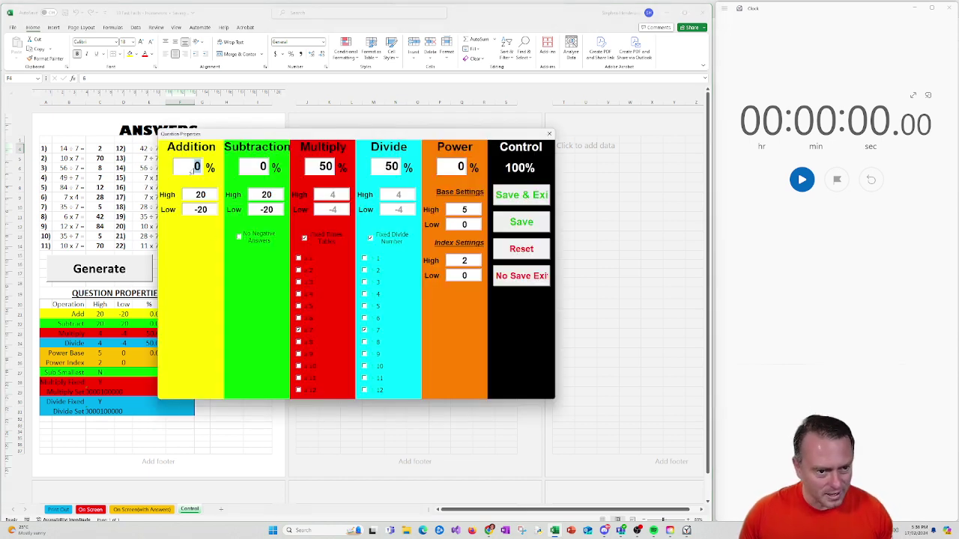
pyautogui.write('25')
pyautogui.press('Tab')
pyautogui.write('25')
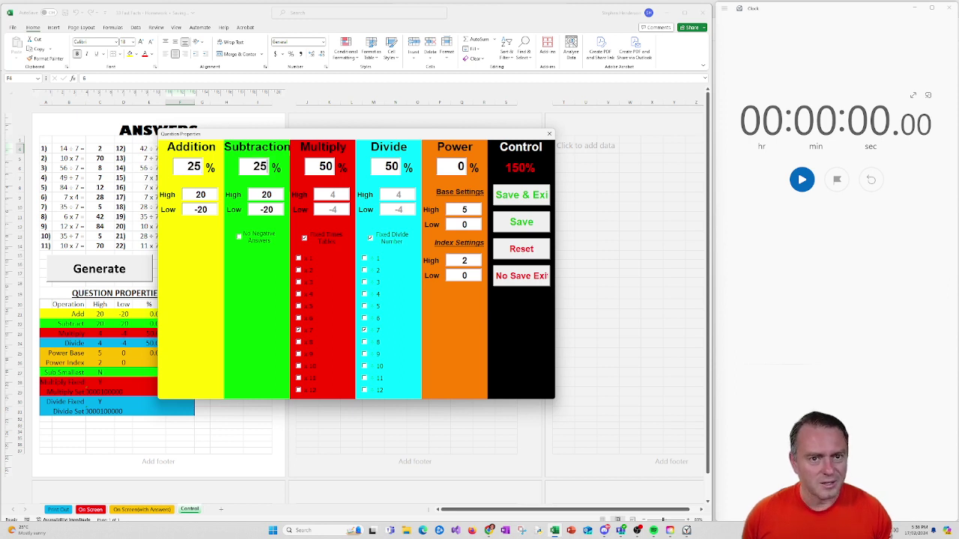
pyautogui.press('Tab')
pyautogui.write('25')
pyautogui.press('Tab')
pyautogui.write('25')
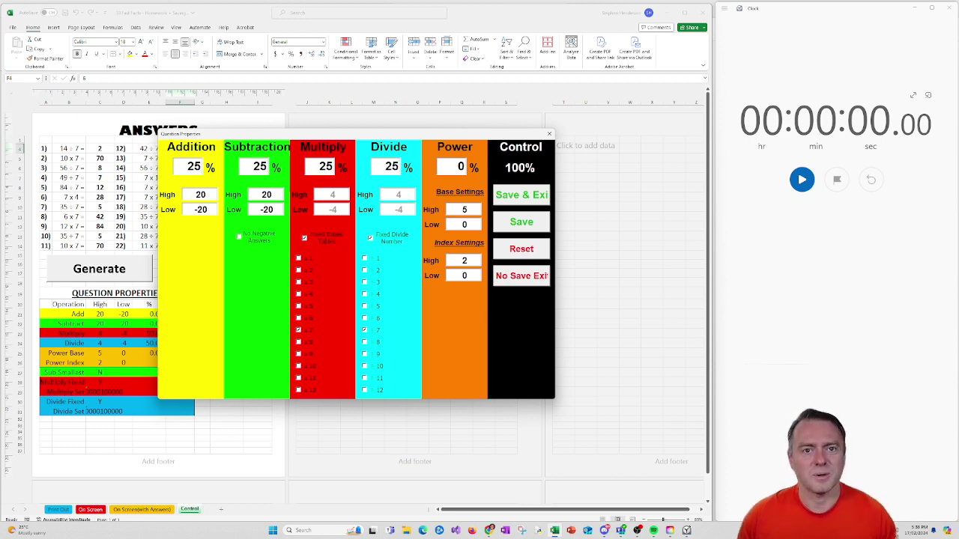
# Step: Turn off fixed times tables and fixed divisor, setting Multiply and Divide ranges to 12 and -12
pyautogui.click(314, 234)
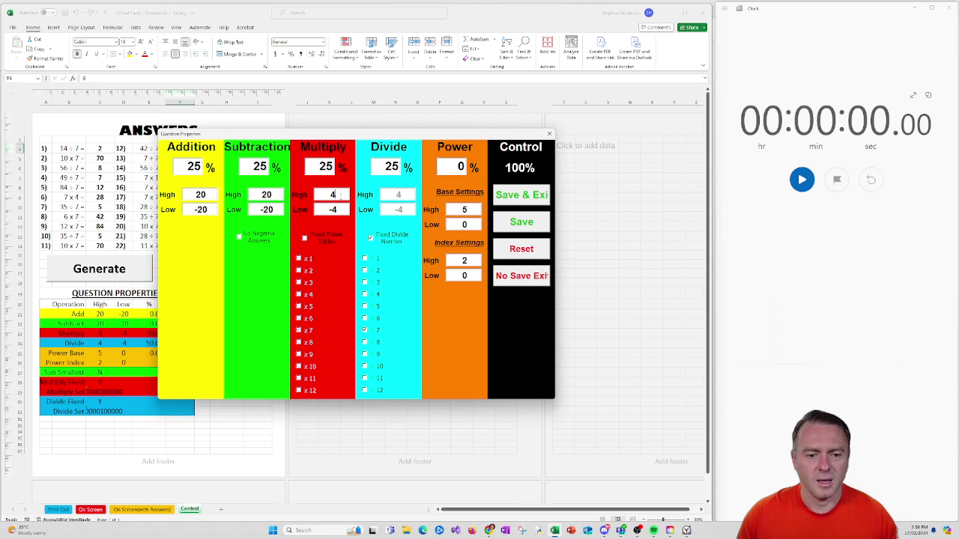
pyautogui.doubleClick(332, 195)
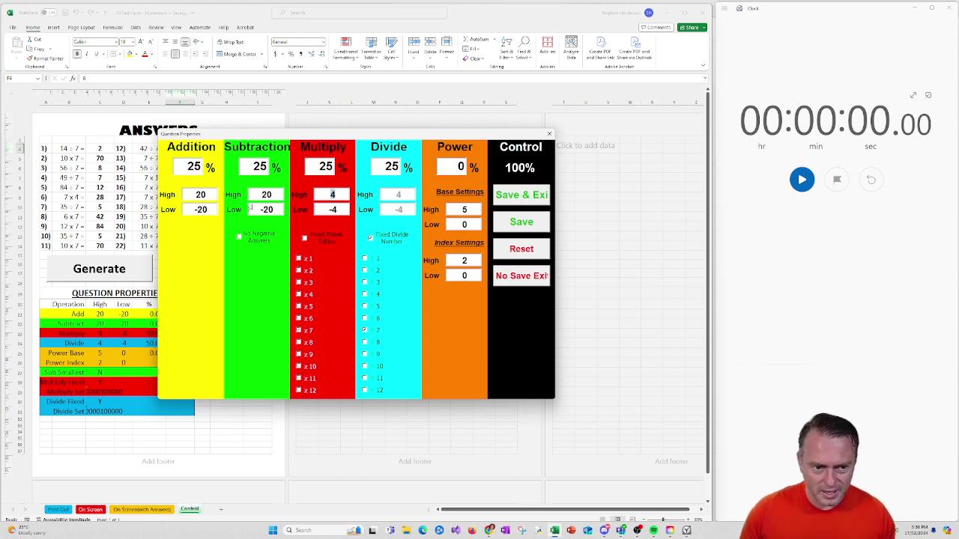
pyautogui.write('12')
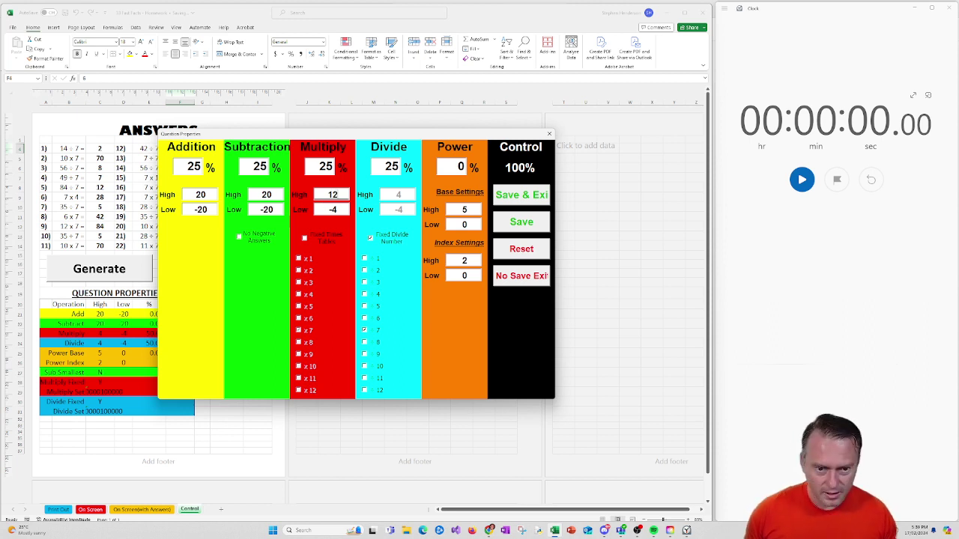
pyautogui.press('Tab')
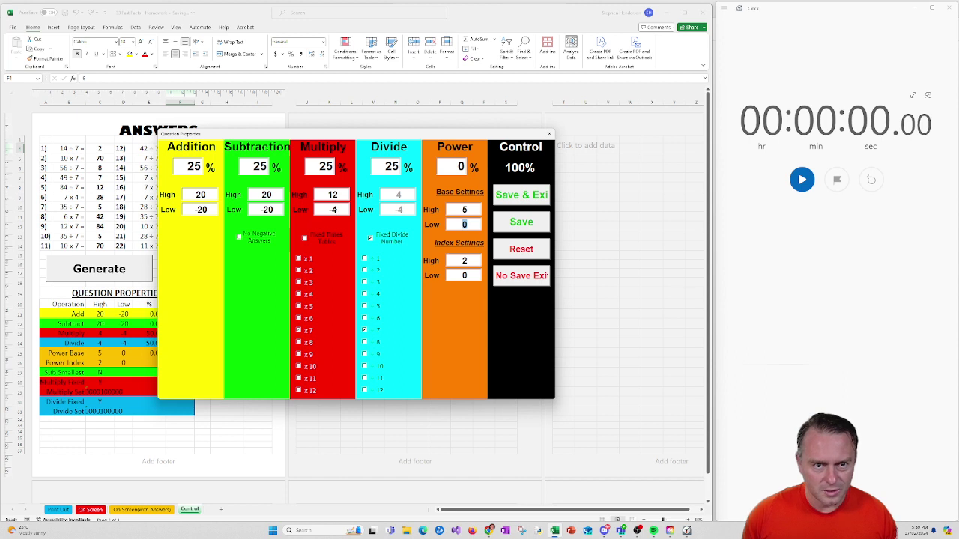
pyautogui.doubleClick(332, 210)
pyautogui.write('-12')
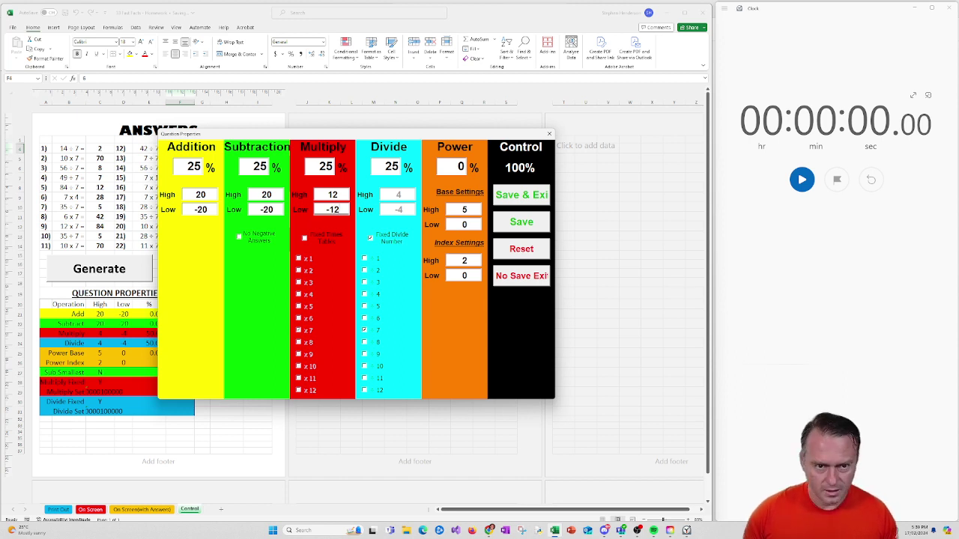
pyautogui.click(369, 237)
pyautogui.doubleClick(398, 195)
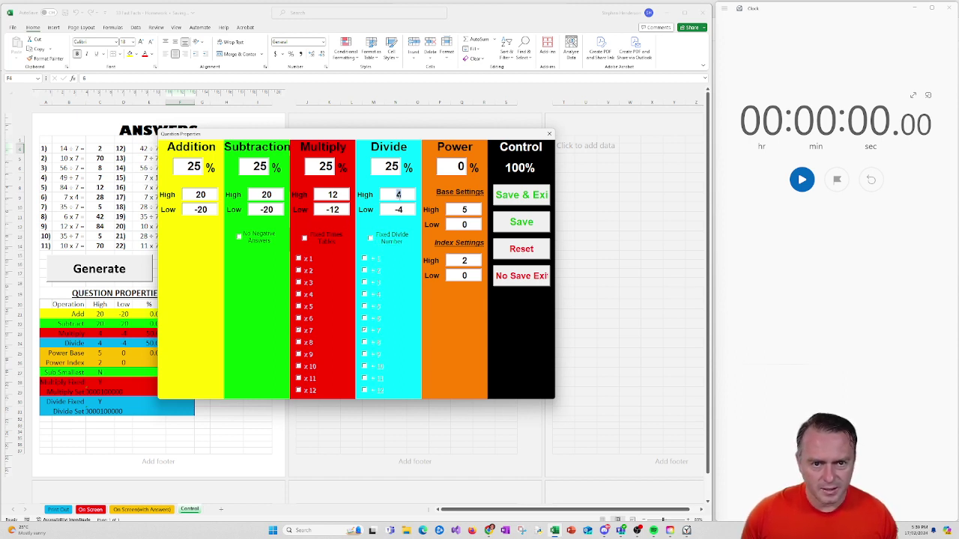
pyautogui.write('12')
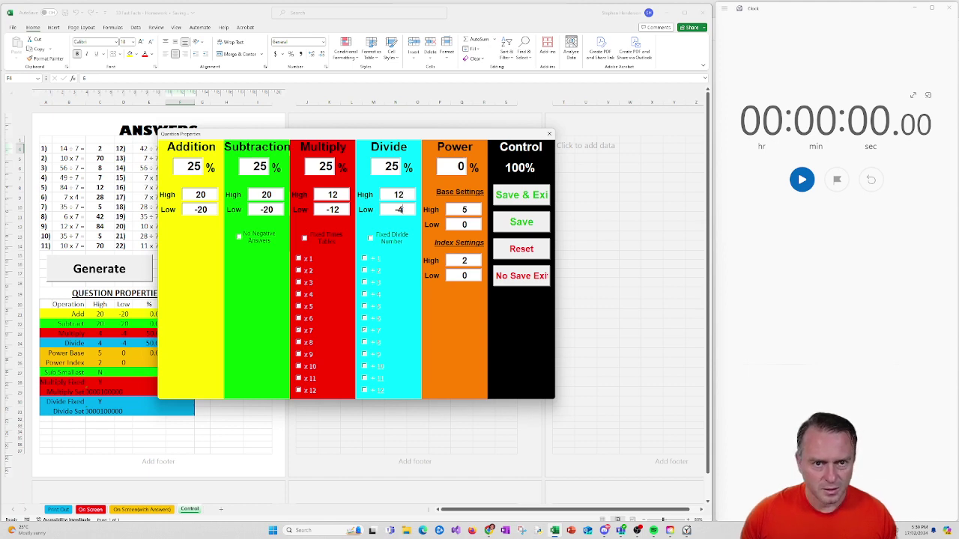
pyautogui.doubleClick(400, 210)
# Step: Finish the Divide low limit of -12, save, and generate two new mixed question sets
pyautogui.write('12')
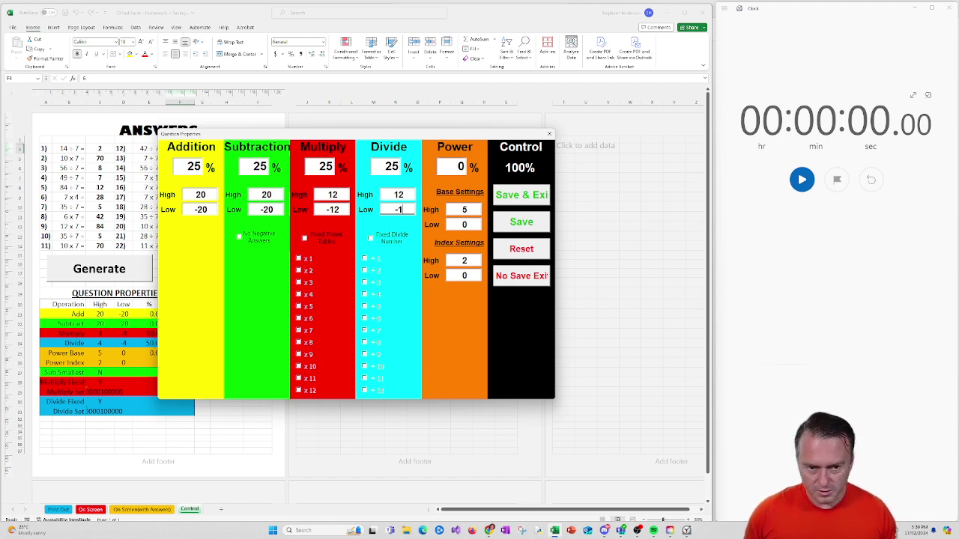
pyautogui.click(521, 203)
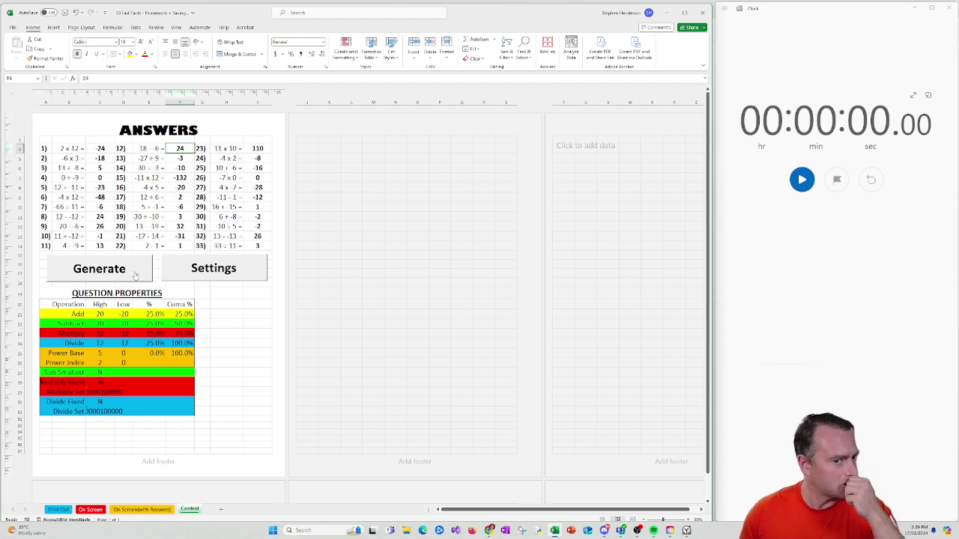
pyautogui.click(135, 276)
pyautogui.click(137, 275)
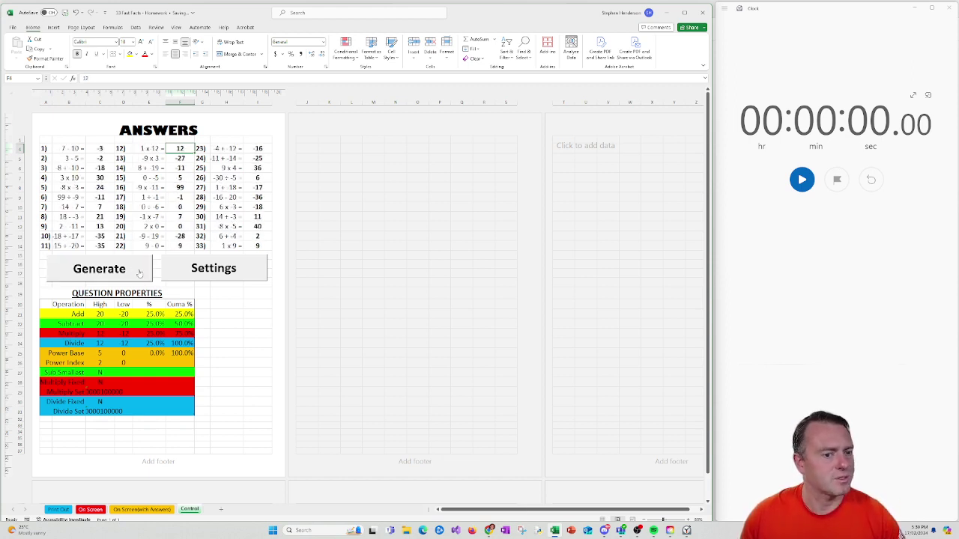
# Step: Review the Print Out and answer sheets, ending on the On Screen sheet with blank answers
pyautogui.click(89, 510)
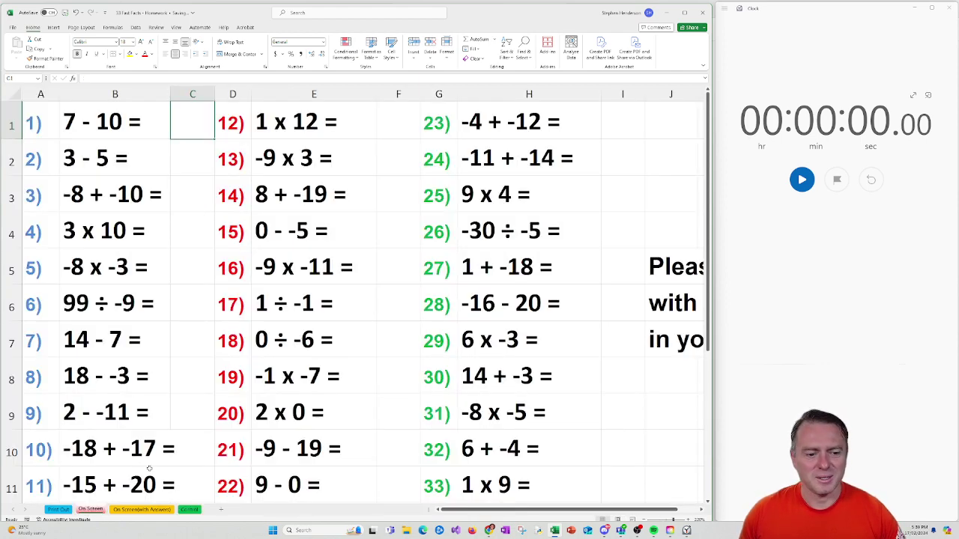
pyautogui.click(60, 510)
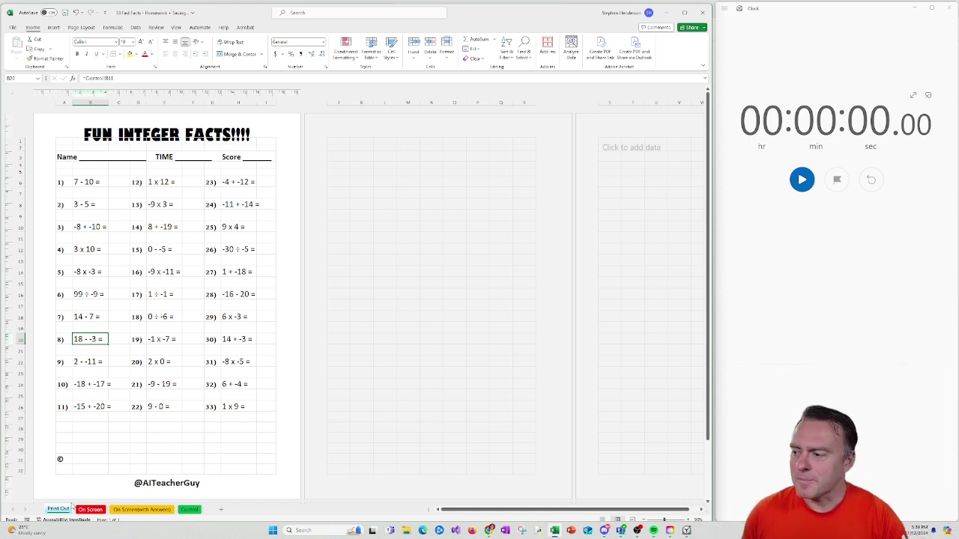
pyautogui.click(122, 509)
pyautogui.hotkey('ctrl', 'pageup')
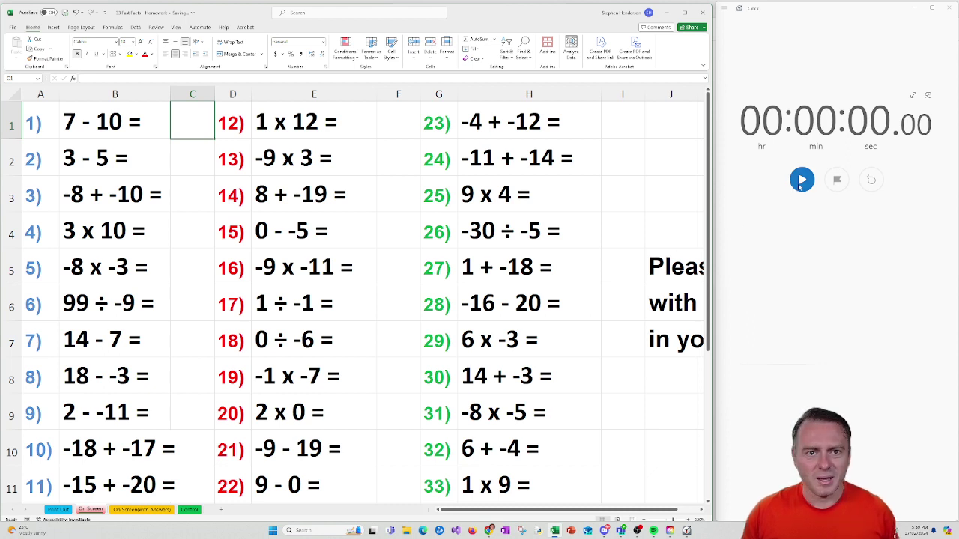
# Step: Start the stopwatch and answer questions 1–5 in column C: -3, -2, -18, 30, -24
pyautogui.click(800, 180)
pyautogui.click(198, 131)
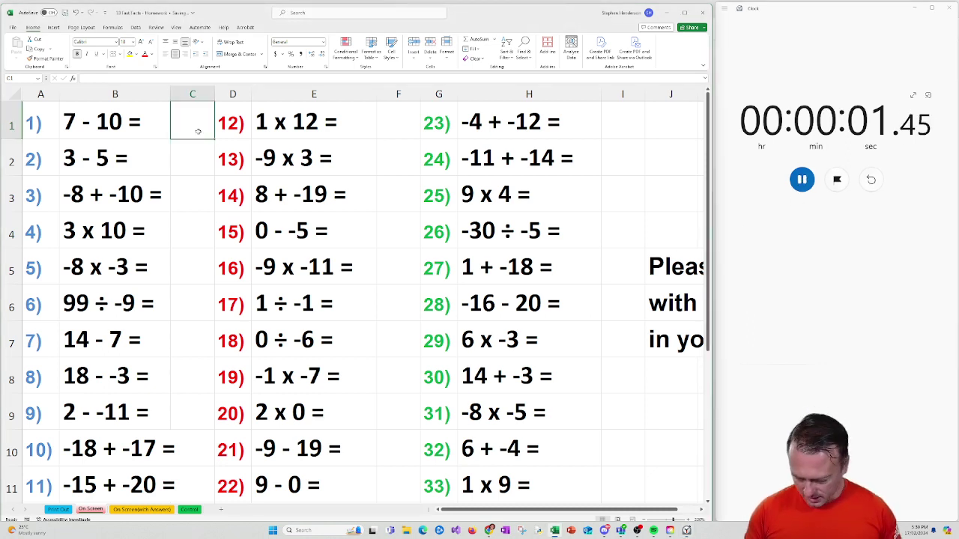
pyautogui.write('-3')
pyautogui.press('Return')
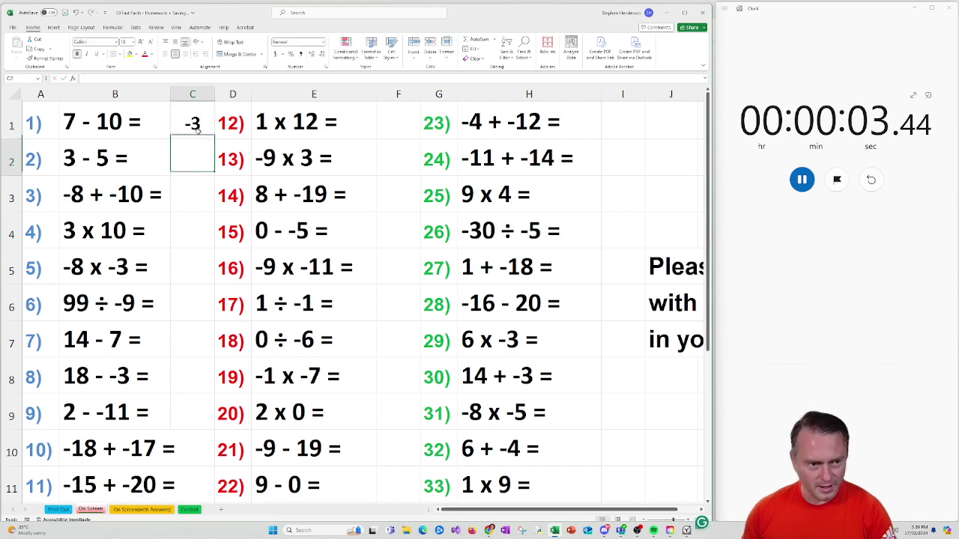
pyautogui.write('-2')
pyautogui.press('Return')
pyautogui.write('-')
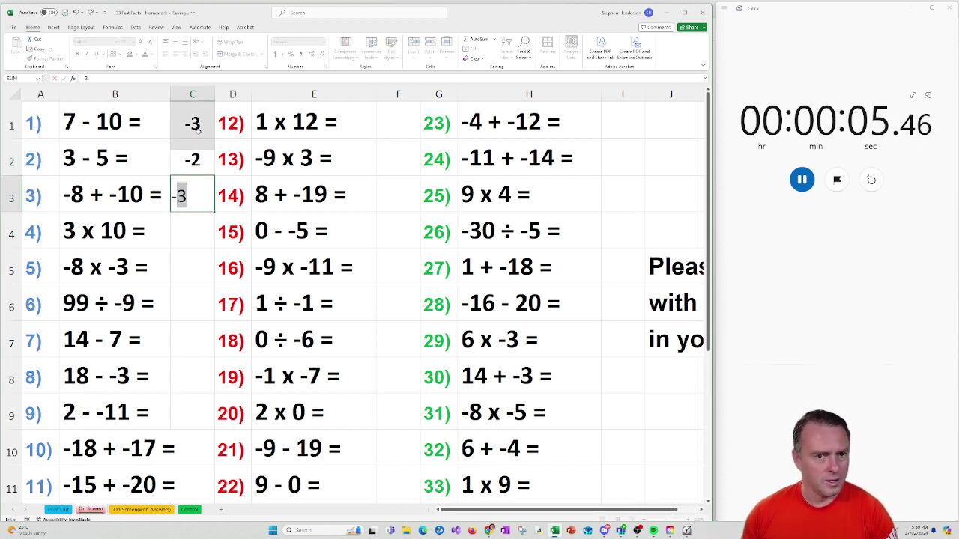
pyautogui.write('18')
pyautogui.press('Return')
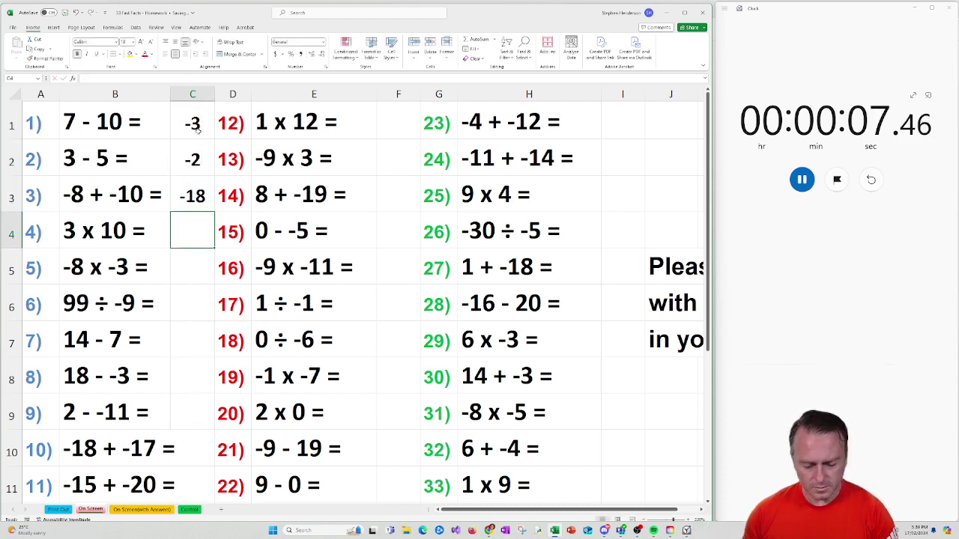
pyautogui.write('30')
pyautogui.press('Return')
pyautogui.write('-24')
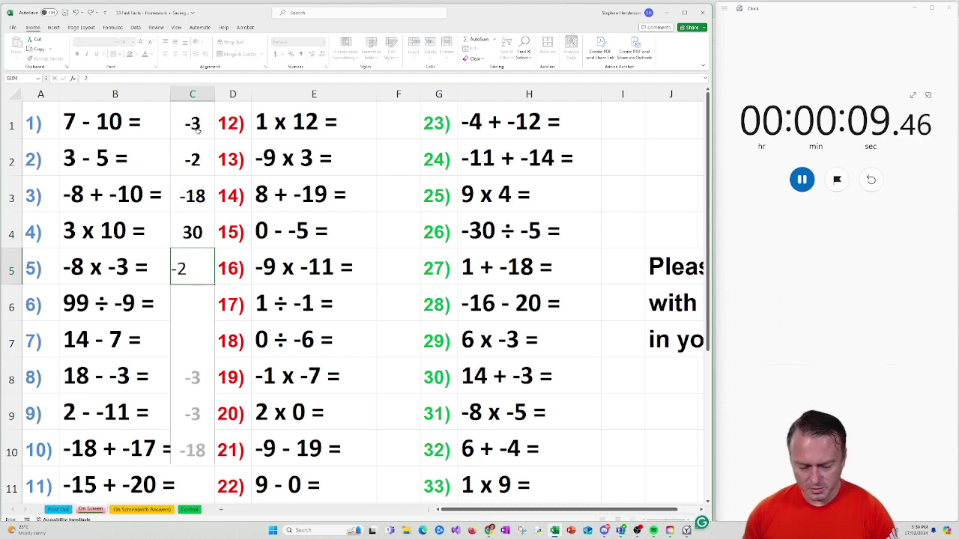
pyautogui.press('Return')
# Step: Answer questions 6–11 with -11, 7, 21, 13, -35 and -35
pyautogui.write('-11')
pyautogui.press('Return')
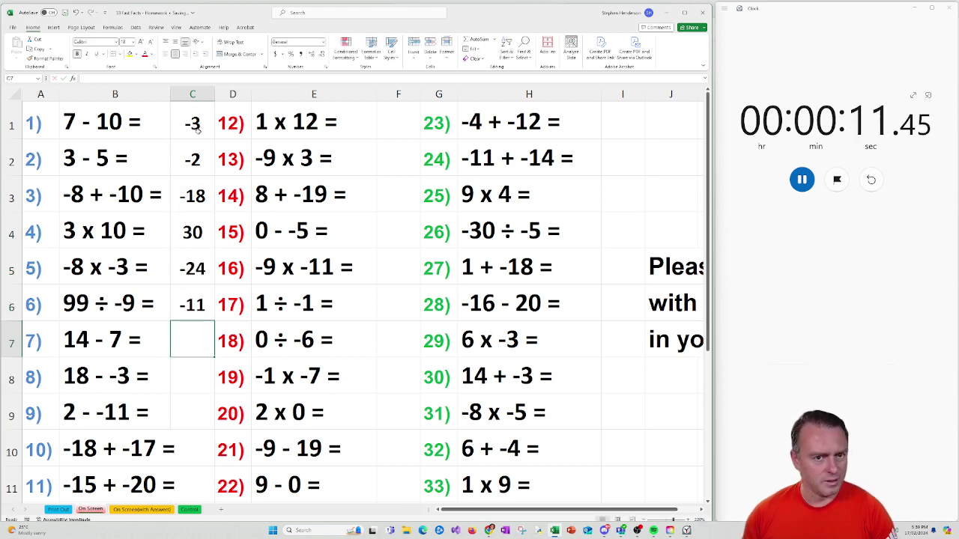
pyautogui.write('7')
pyautogui.press('Return')
pyautogui.write('21')
pyautogui.press('Return')
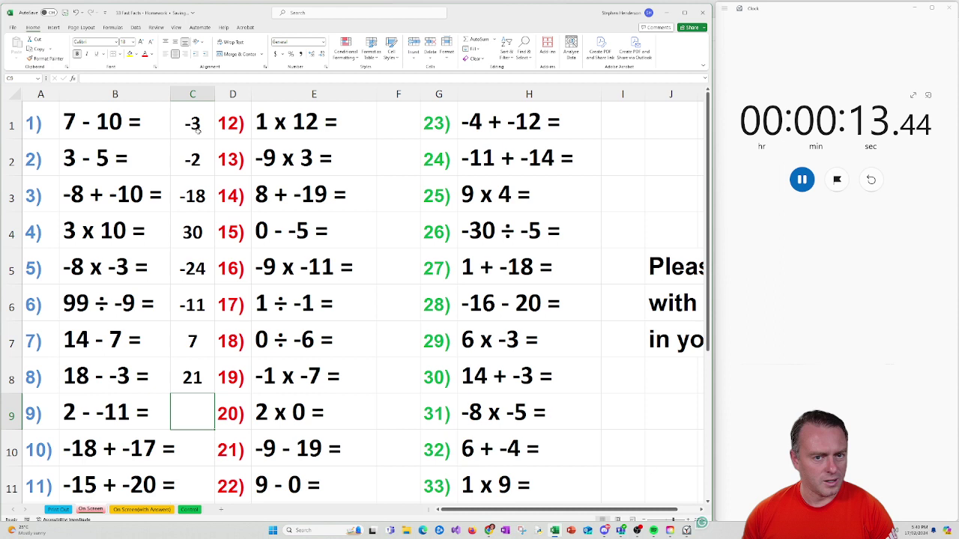
pyautogui.write('13')
pyautogui.press('Return')
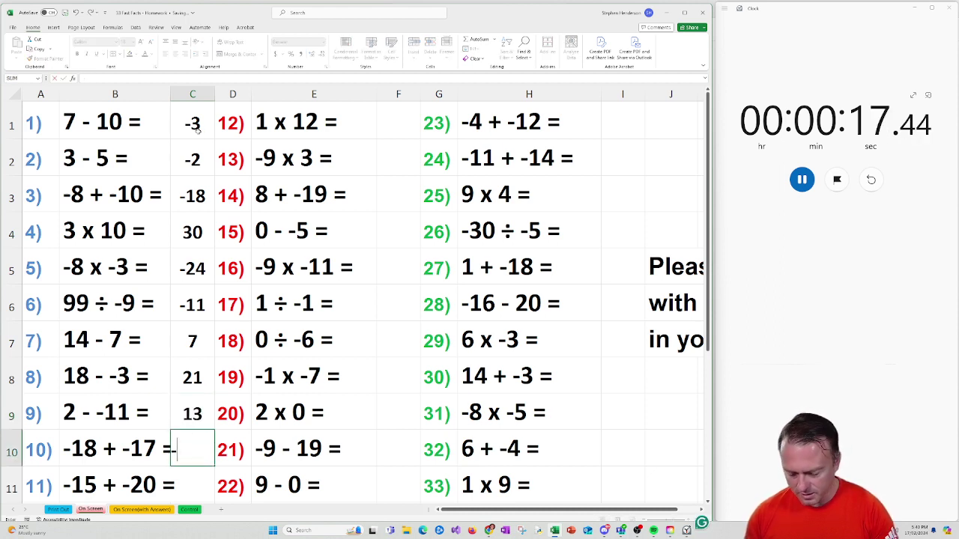
pyautogui.write('-35')
pyautogui.press('Return')
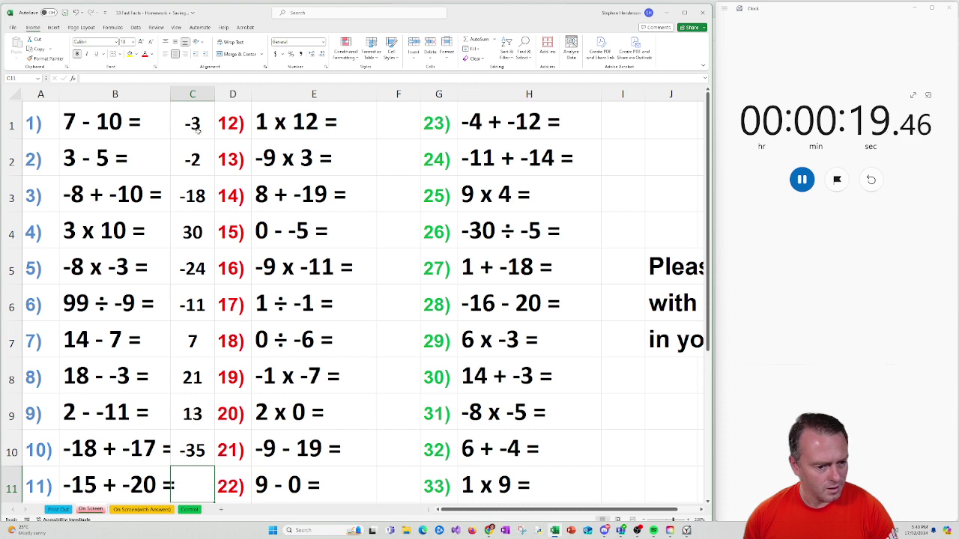
pyautogui.write('-35')
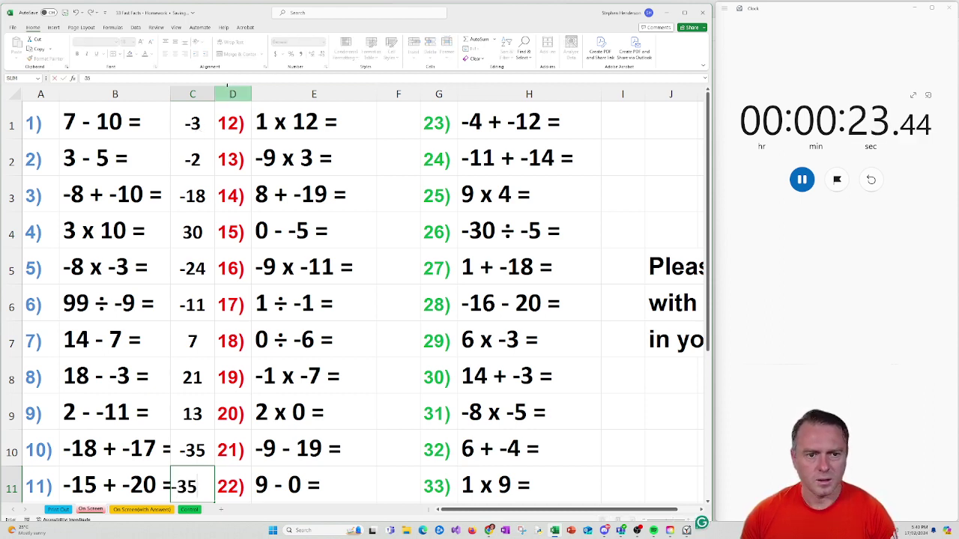
# Step: Answer questions 12–16 in column F: 12, -27, -11, 5 and 99
pyautogui.click(394, 128)
pyautogui.write('12')
pyautogui.press('Return')
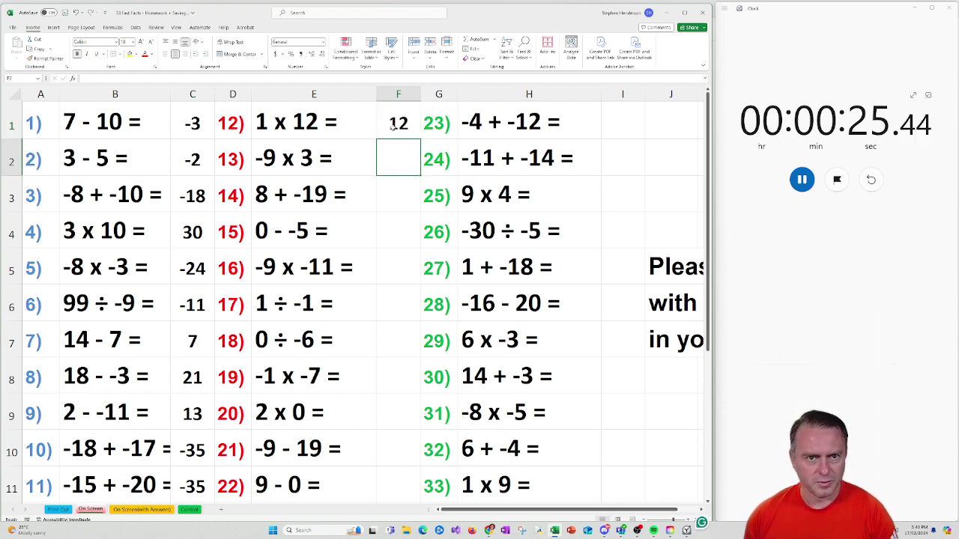
pyautogui.write('-27')
pyautogui.press('Return')
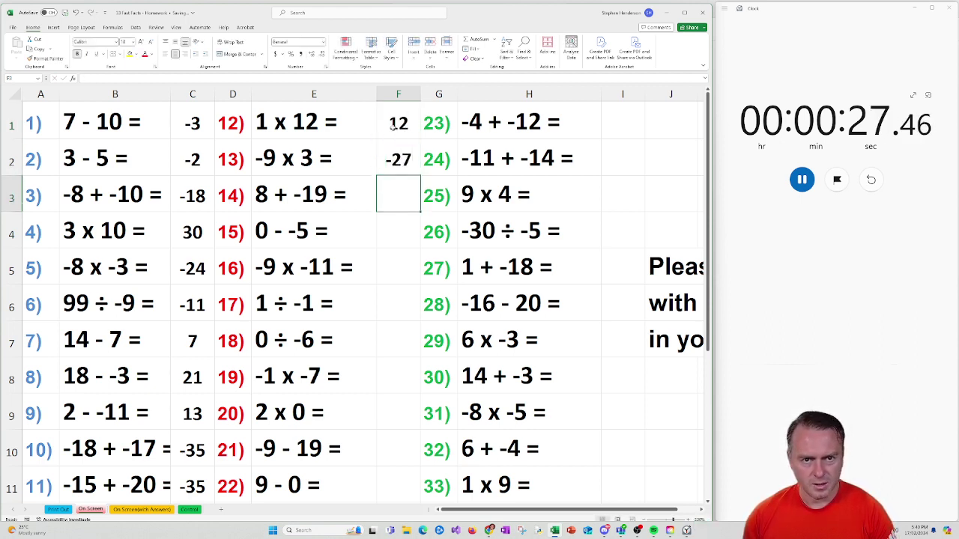
pyautogui.write('-11')
pyautogui.press('Return')
pyautogui.write('5')
pyautogui.press('Return')
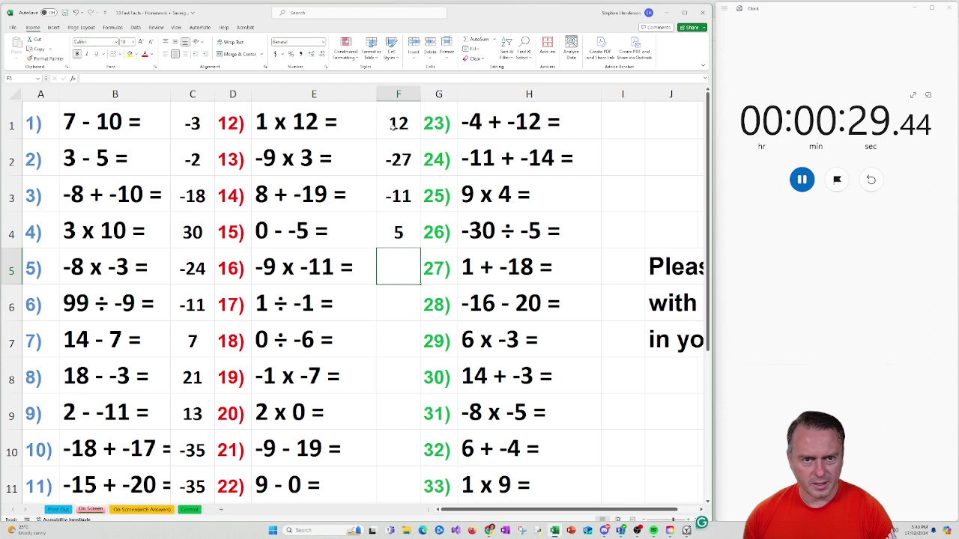
pyautogui.write('99')
pyautogui.press('Return')
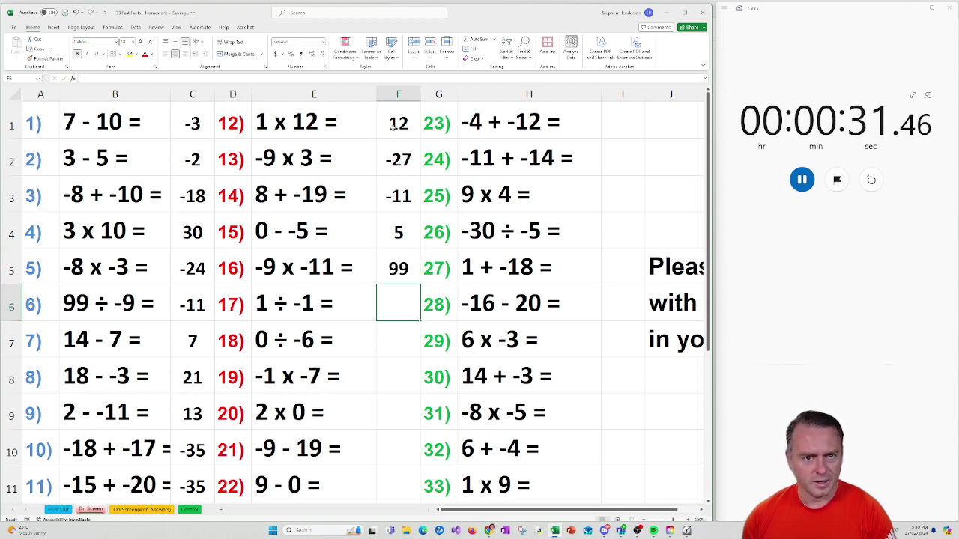
# Step: Answer questions 17–21 with -1, 0, 7, 0 and -28
pyautogui.write('-1')
pyautogui.press('Return')
pyautogui.write('0')
pyautogui.press('Return')
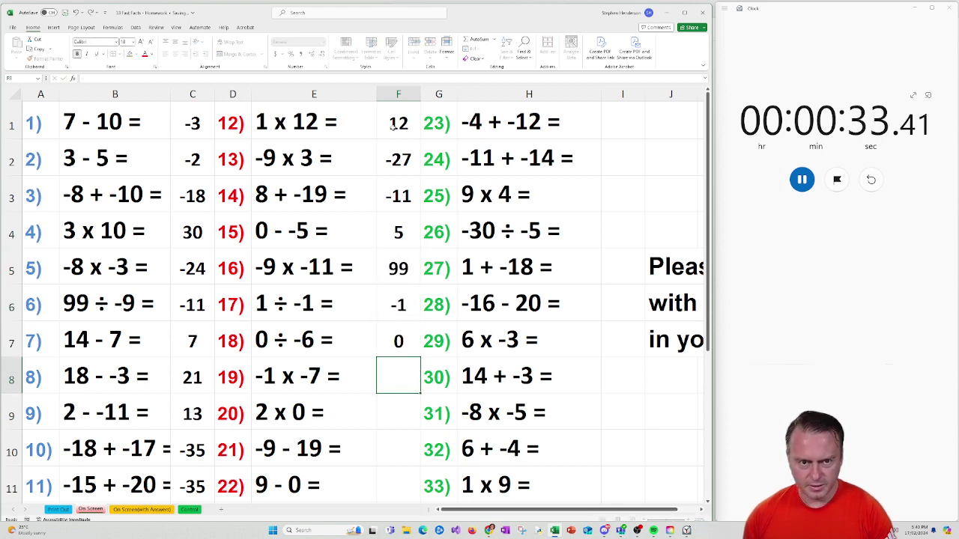
pyautogui.write('7')
pyautogui.press('Return')
pyautogui.write('0')
pyautogui.press('Return')
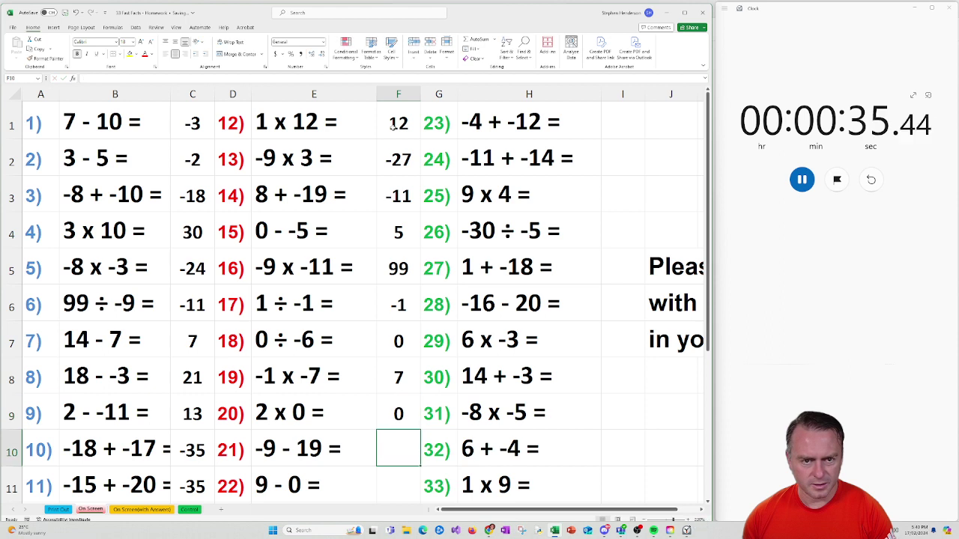
pyautogui.write('-')
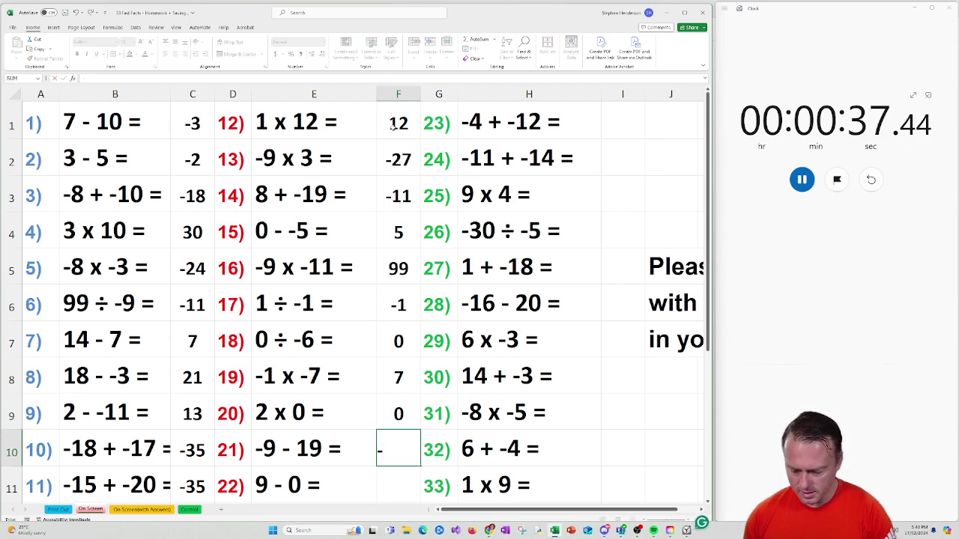
pyautogui.write('28')
pyautogui.press('Return')
# Step: Enter answers -16, -25, 36, 6 and -17 for questions 23–27 in column I
pyautogui.write('9')
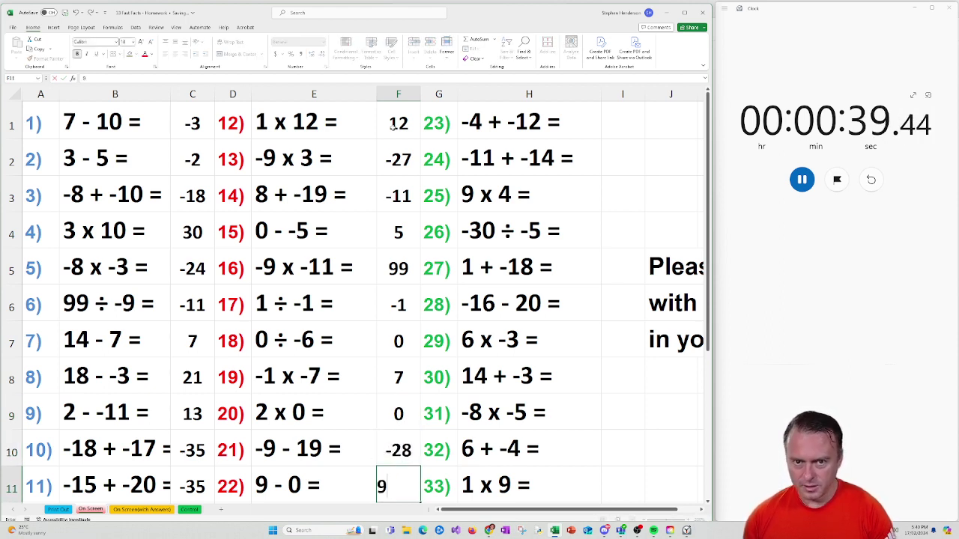
pyautogui.click(621, 122)
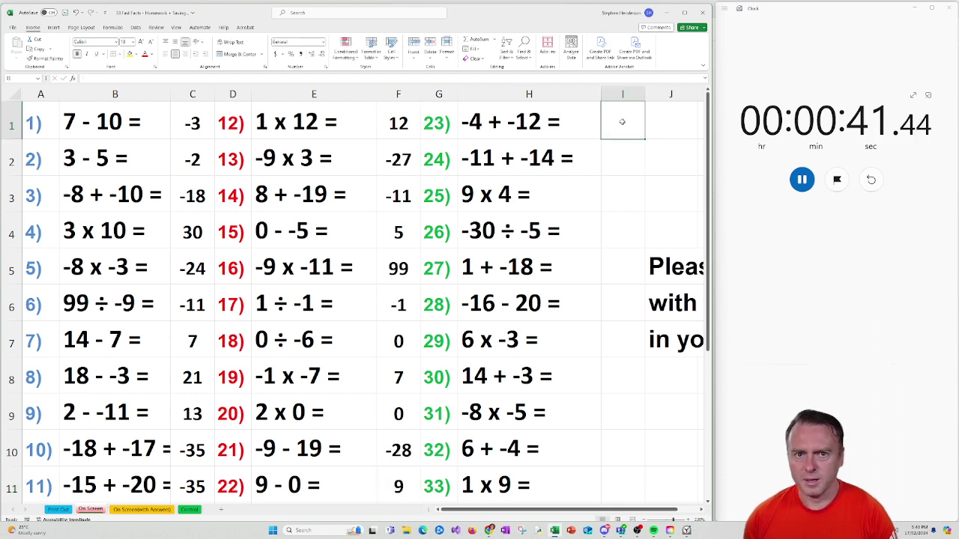
pyautogui.write('-16')
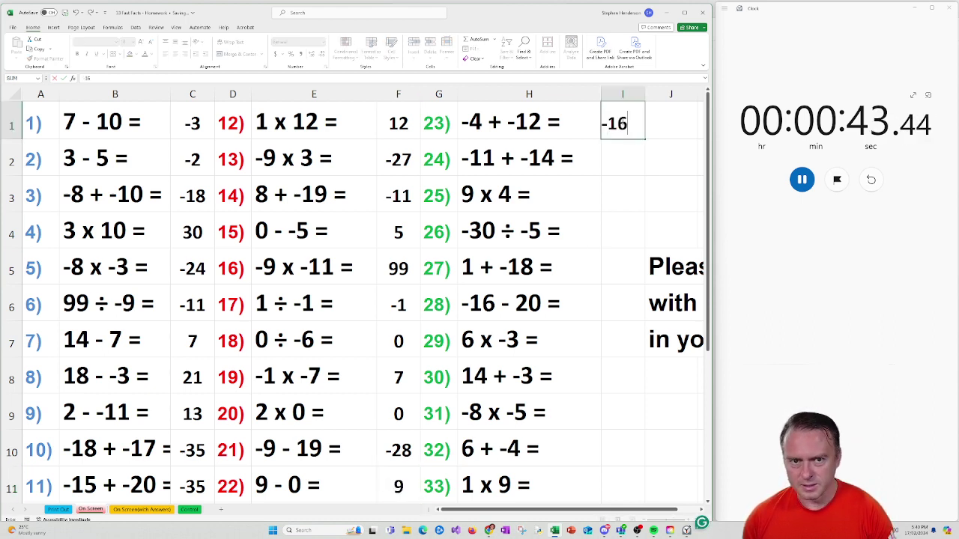
pyautogui.press('Return')
pyautogui.write('-25')
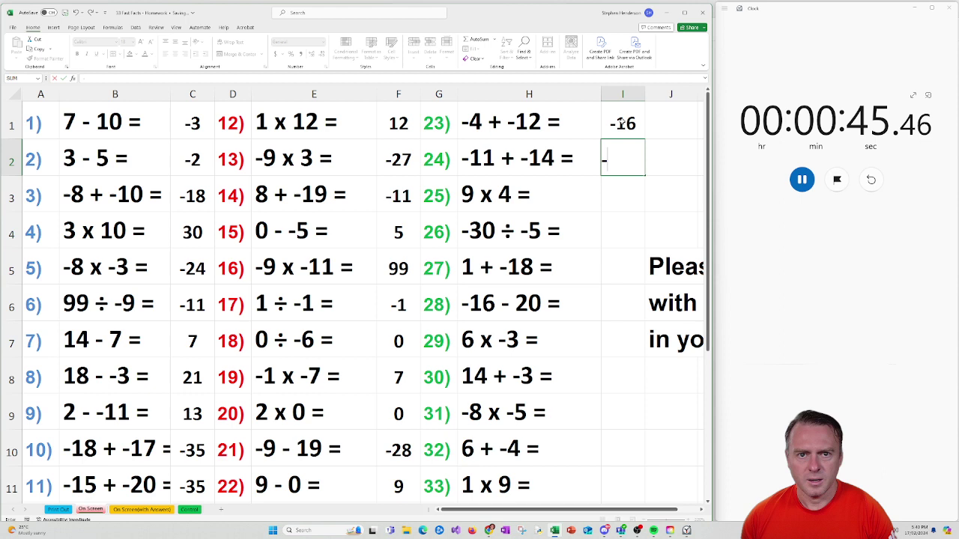
pyautogui.press('Return')
pyautogui.write('36')
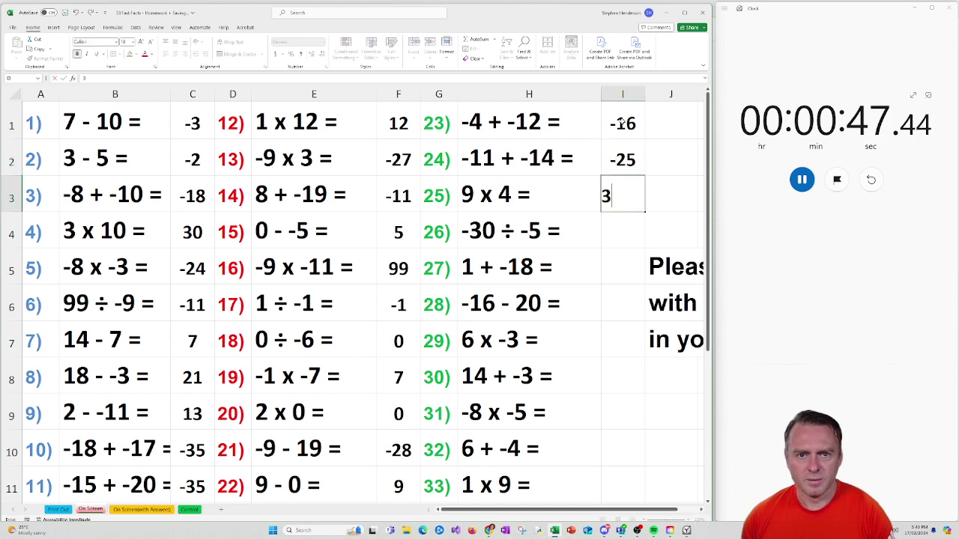
pyautogui.press('Return')
pyautogui.write('6')
pyautogui.press('Return')
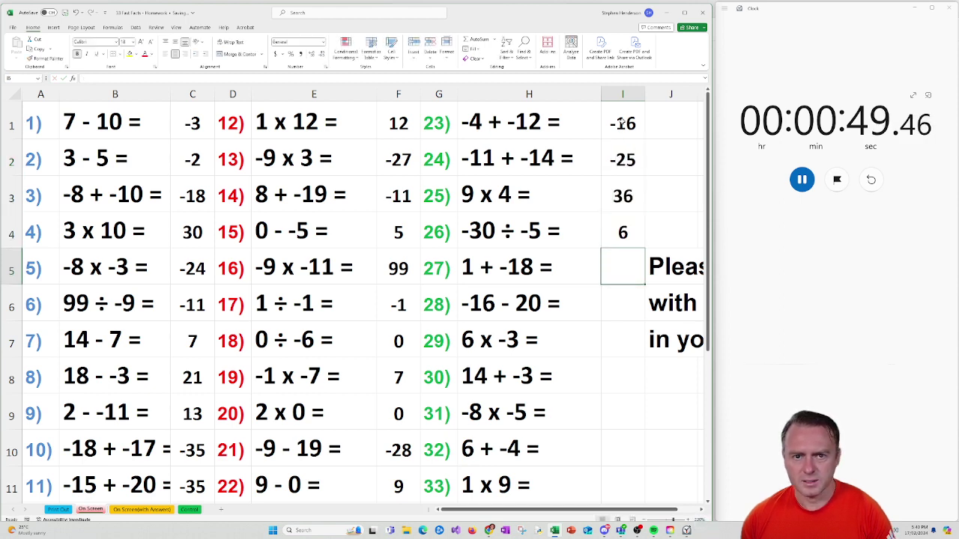
pyautogui.write('-17')
pyautogui.press('Return')
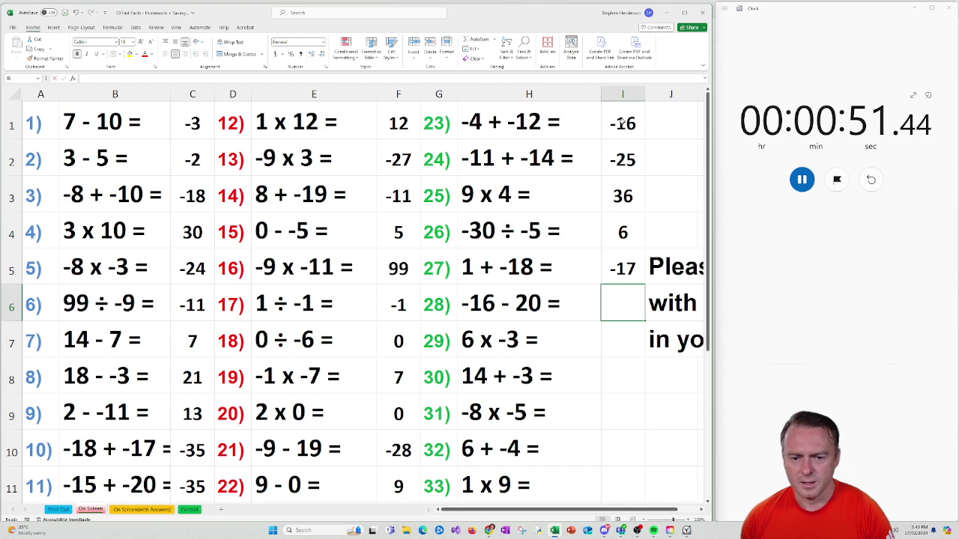
# Step: Enter answers -36, -18, 11, 40, -24 and 89 for questions 28–33
pyautogui.write('-36')
pyautogui.press('Return')
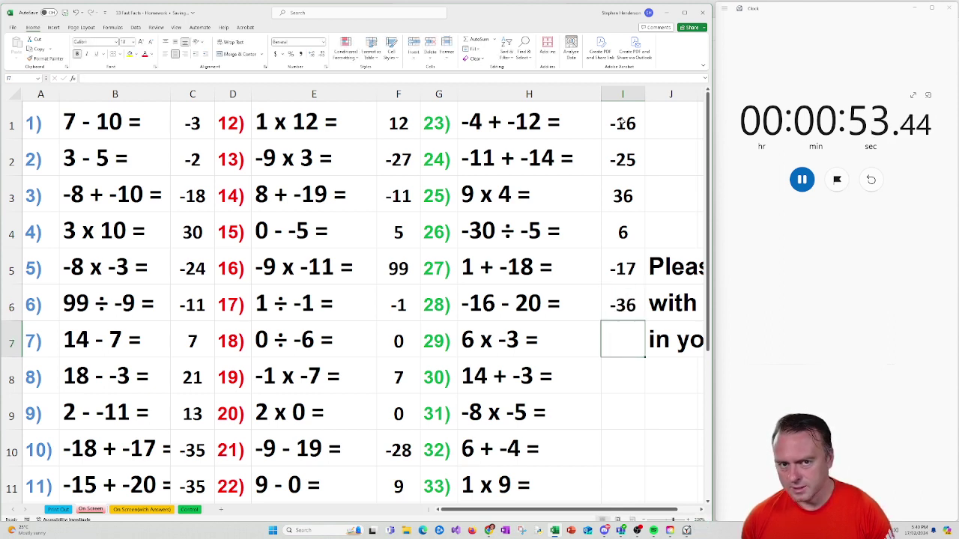
pyautogui.write('-18')
pyautogui.press('Return')
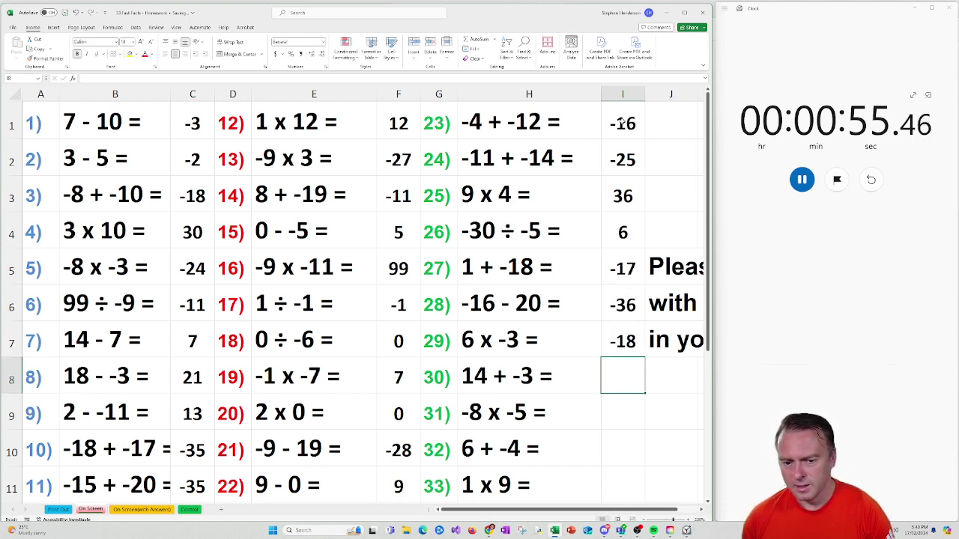
pyautogui.write('11')
pyautogui.press('Return')
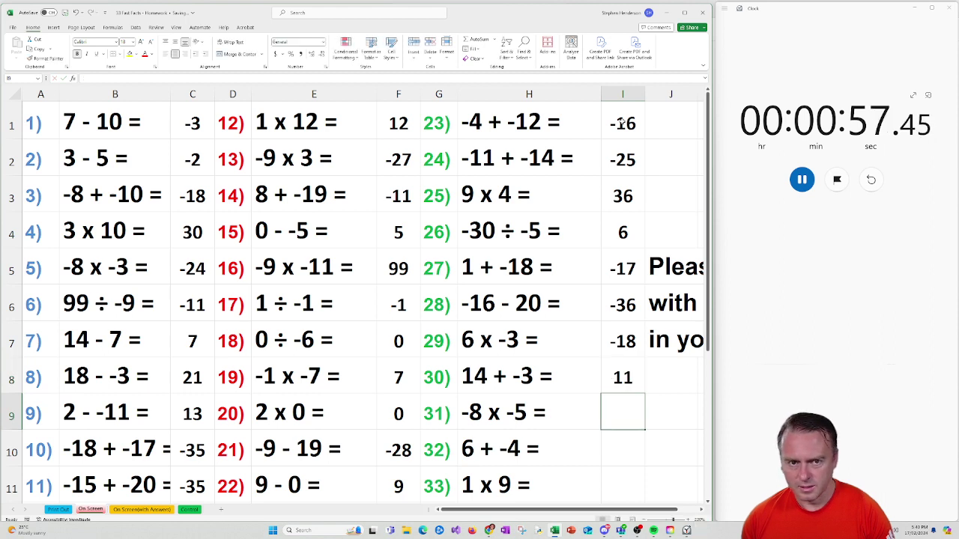
pyautogui.write('40')
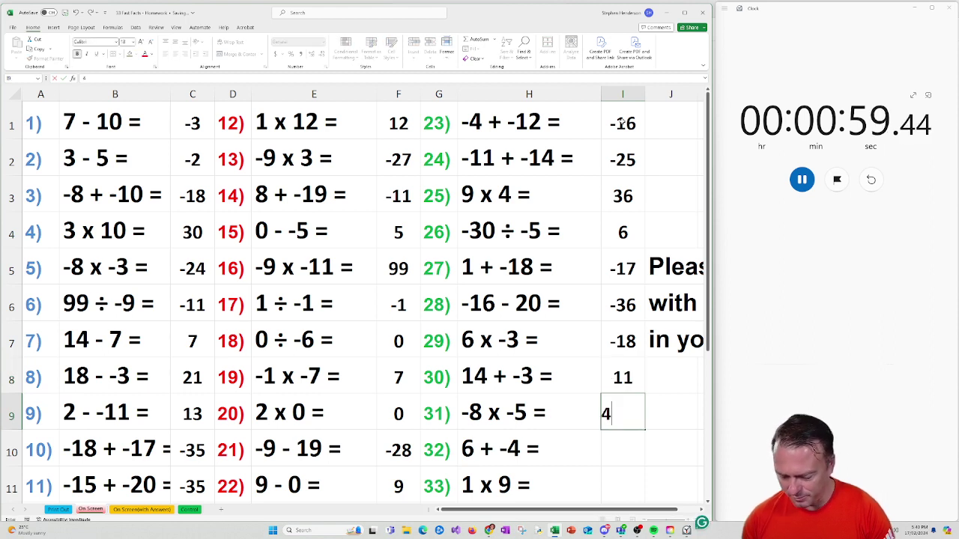
pyautogui.press('Return')
pyautogui.write('-24')
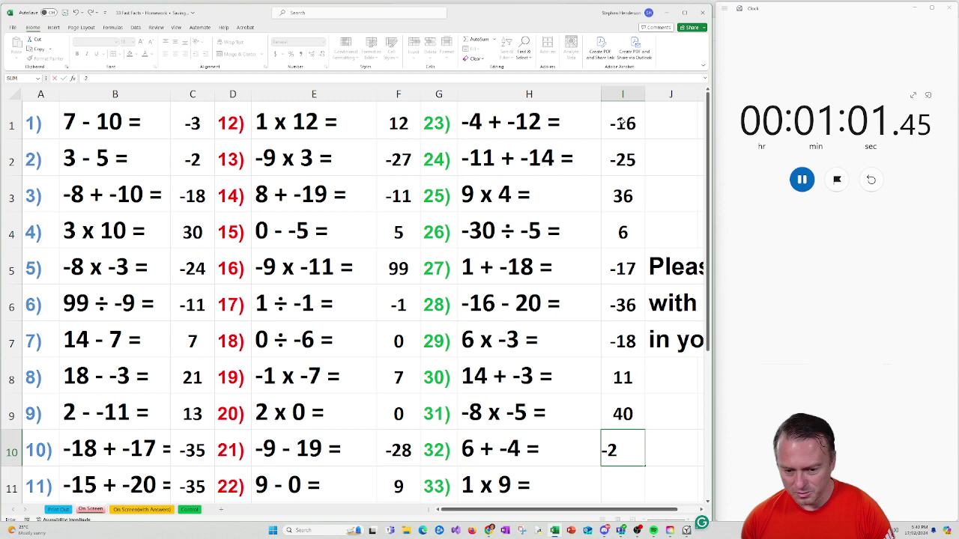
pyautogui.press('Return')
pyautogui.write('89')
pyautogui.press('Return')
# Step: Stop the Clock stopwatch at 1:05.72
pyautogui.press('Up')
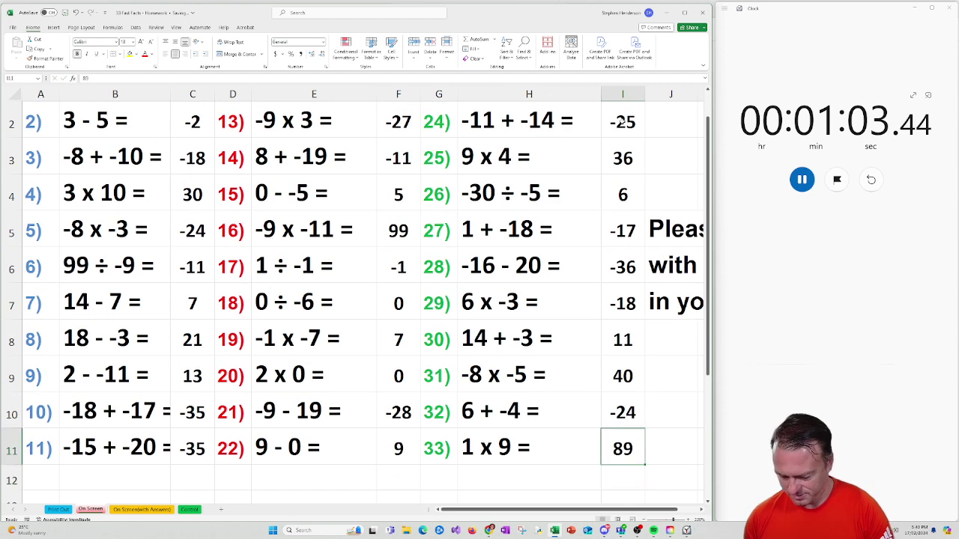
pyautogui.press('Down')
pyautogui.write('9')
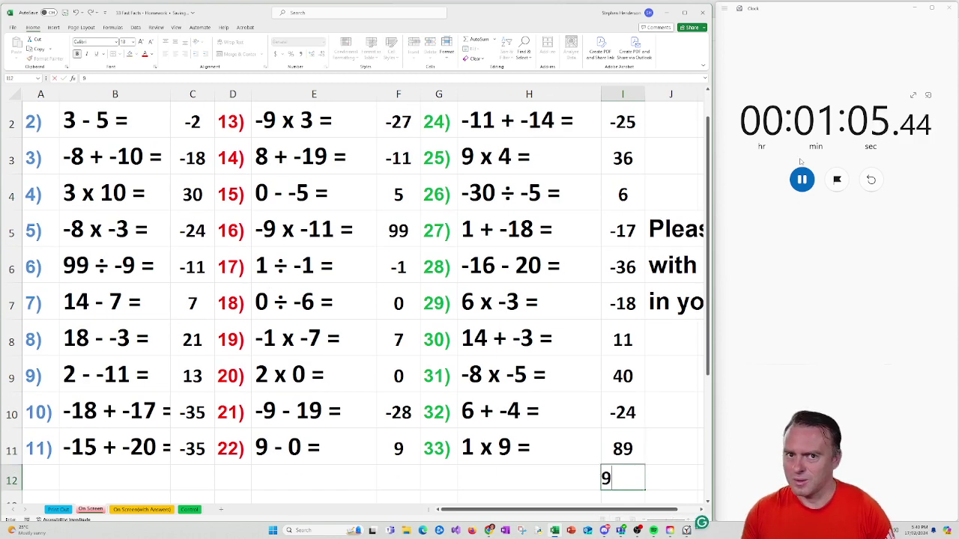
pyautogui.click(802, 179)
# Step: Correct question 33's answer in I11 from 89 to 9
pyautogui.click(619, 445)
pyautogui.click(619, 445)
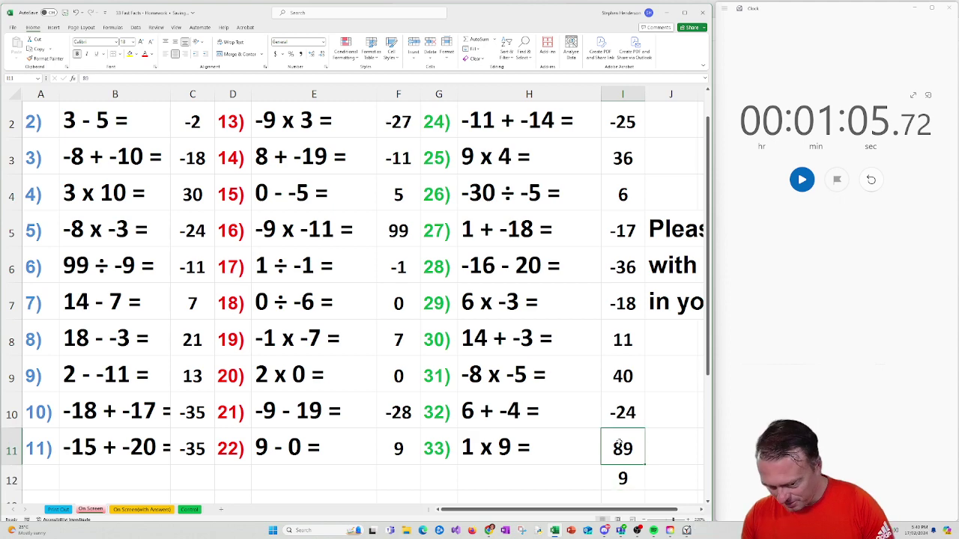
pyautogui.write('9')
pyautogui.press('Return')
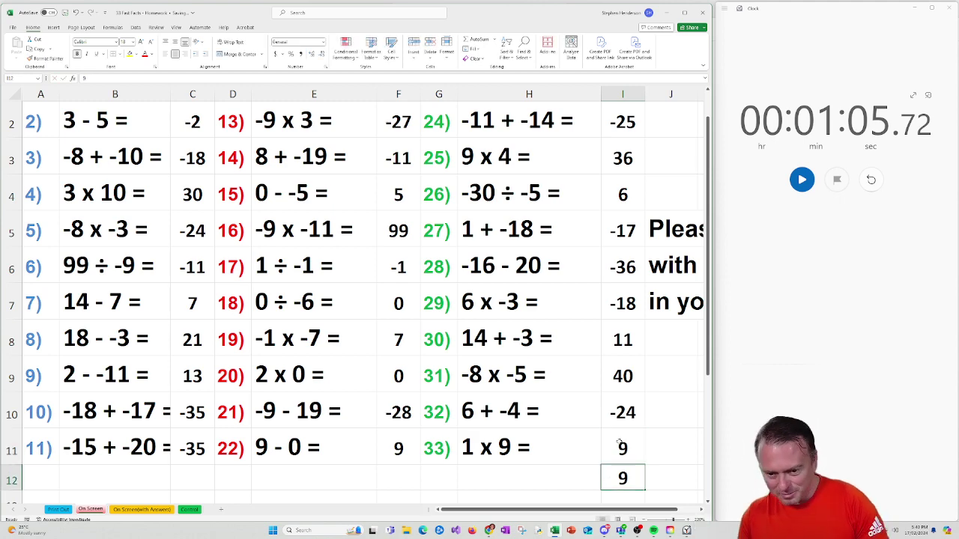
pyautogui.press('BackSpace')
# Step: Scroll back to row 1 and switch to the Print Out sheet
pyautogui.scroll(1, 612, 426)
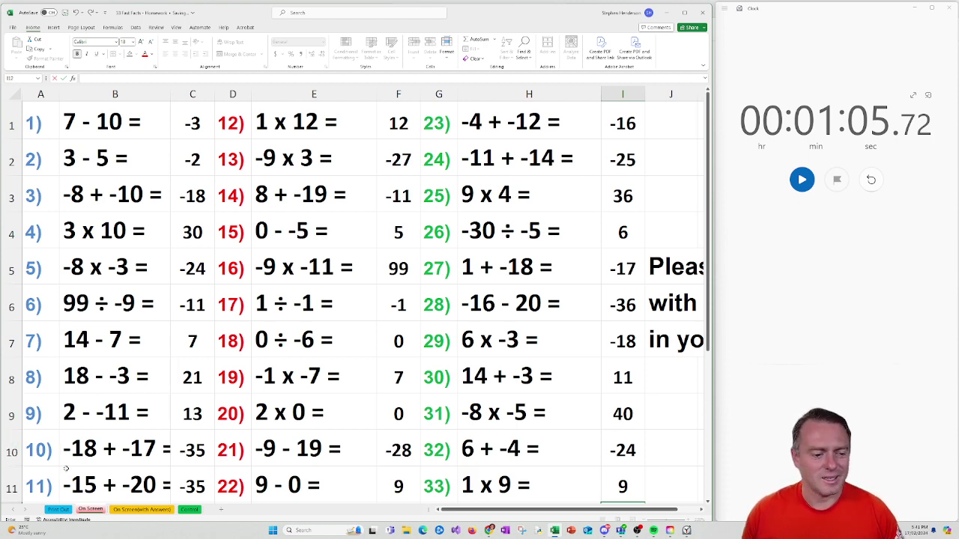
pyautogui.click(66, 510)
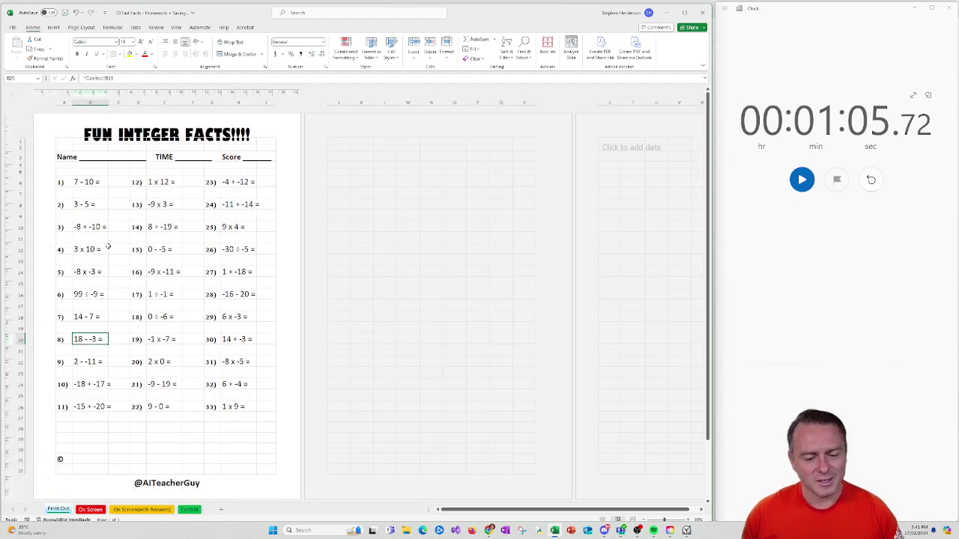